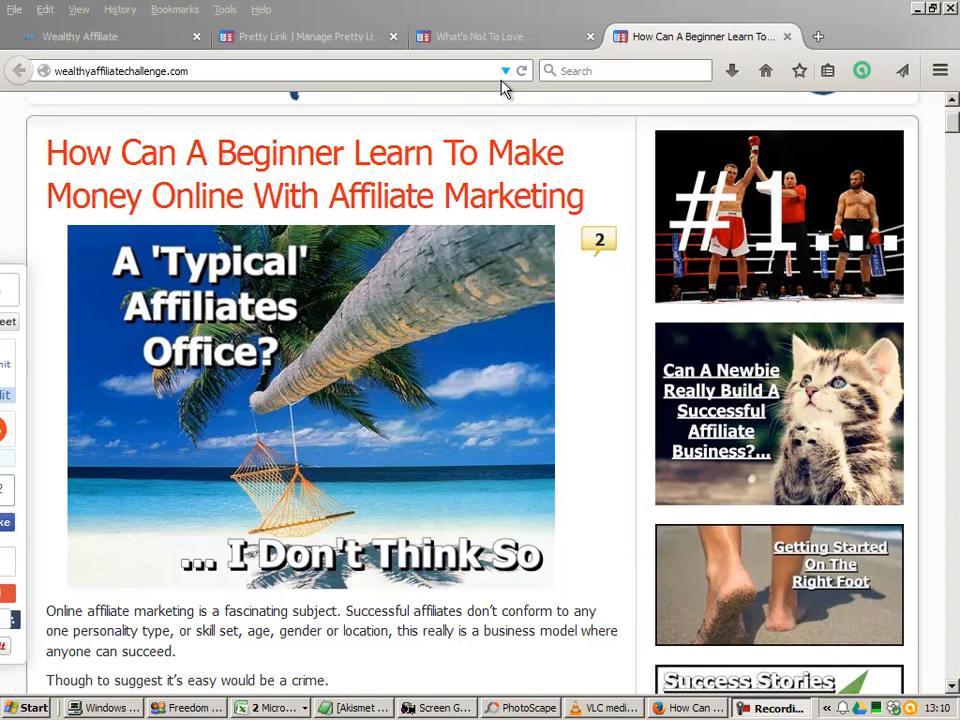
View the case study page's banner in the browser, and open the image editor in PhotoScape
left_click(489, 38)
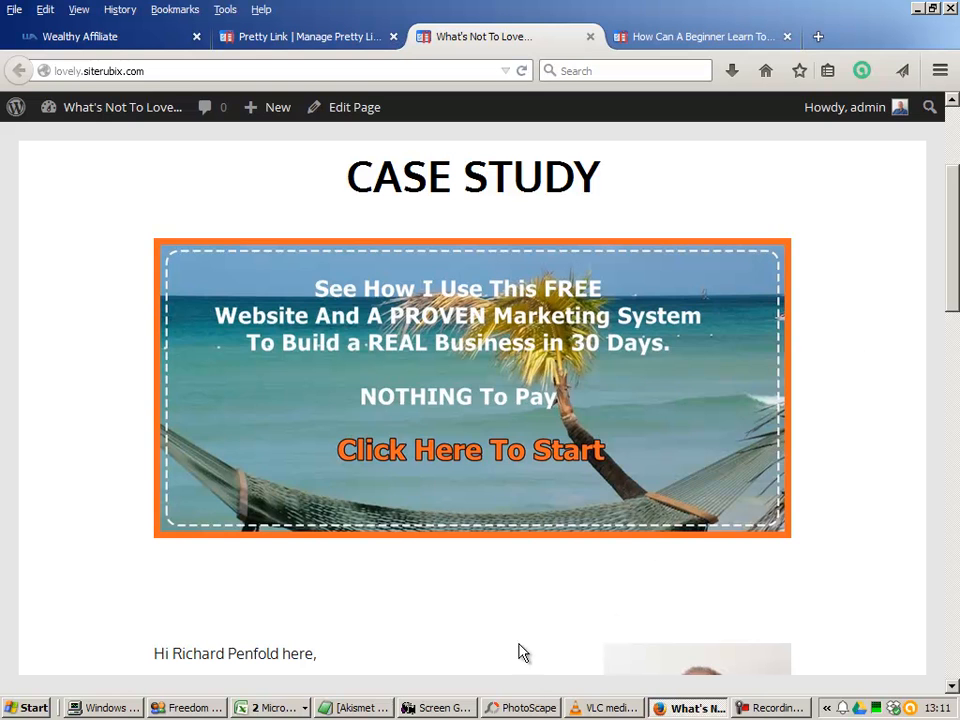
left_click(531, 708)
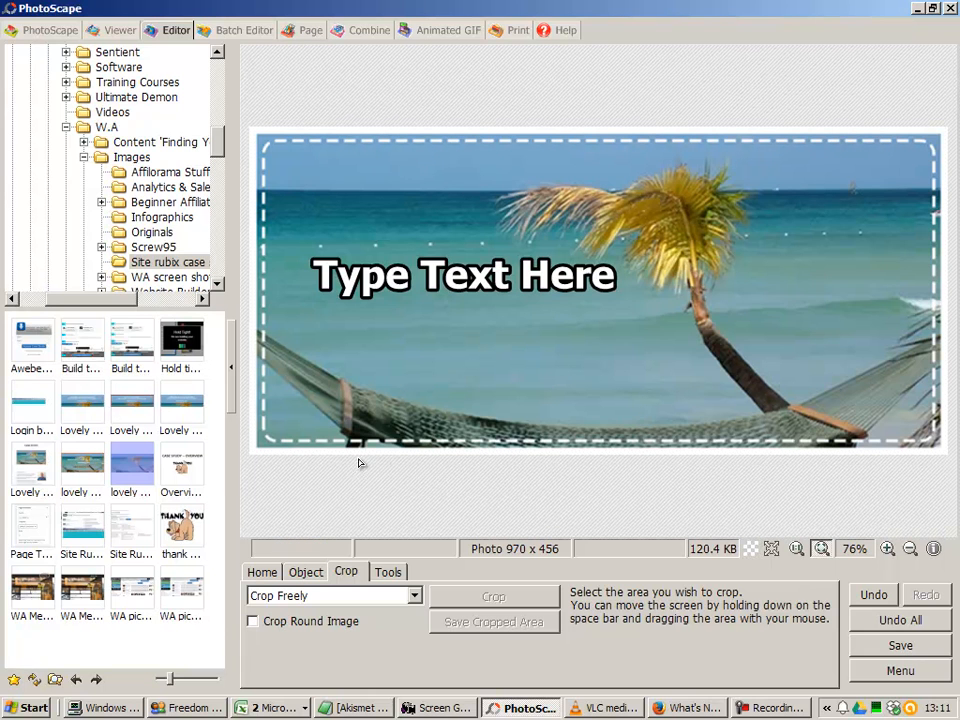
left_click(47, 32)
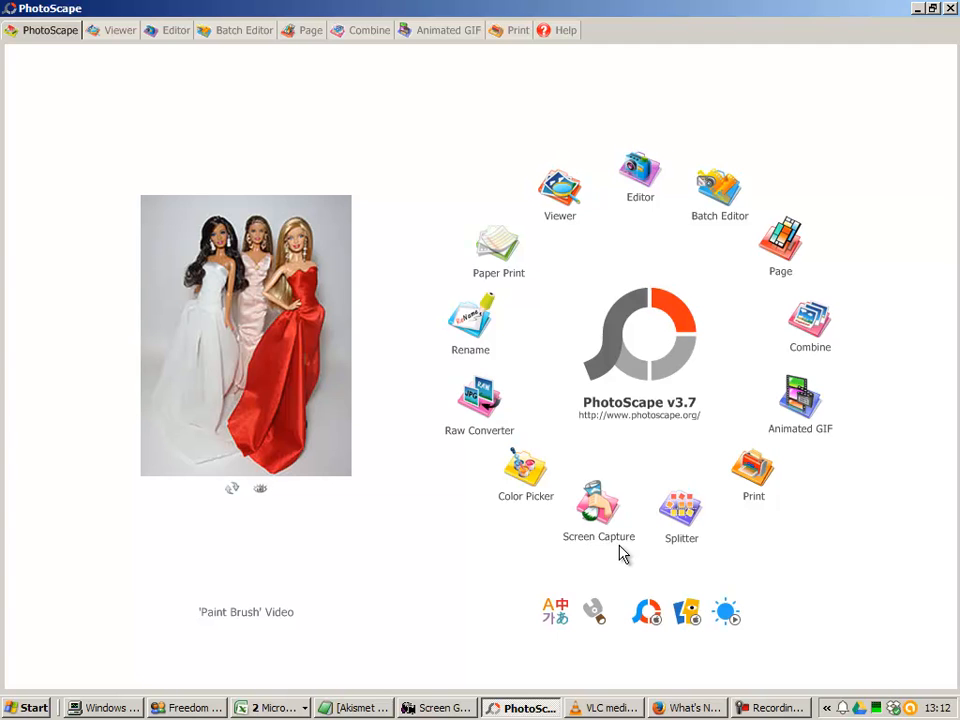
left_click(644, 166)
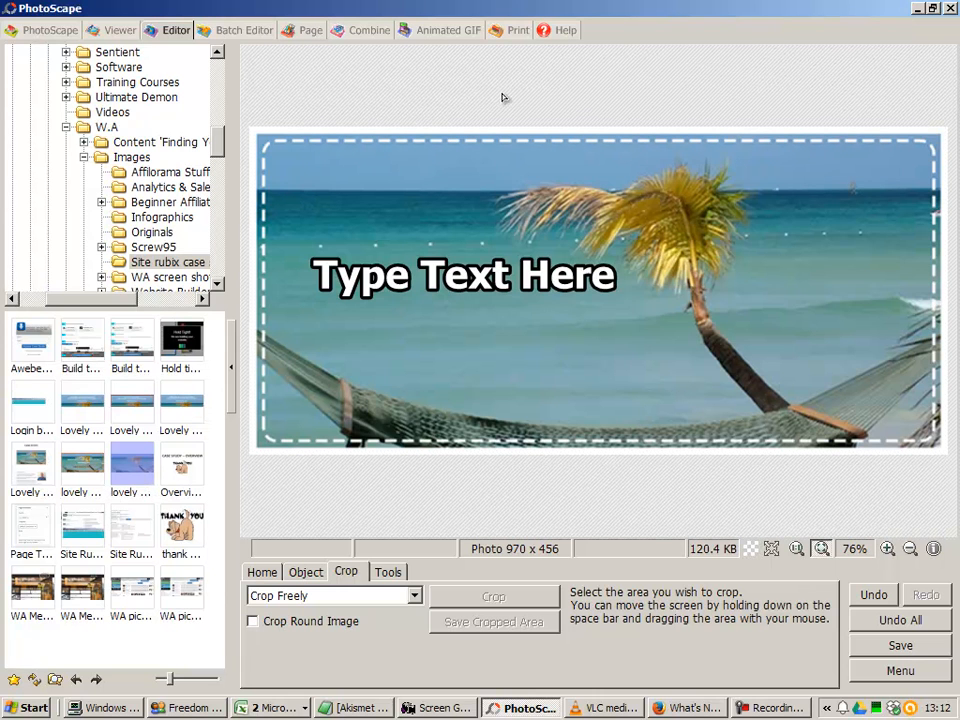
left_click(50, 30)
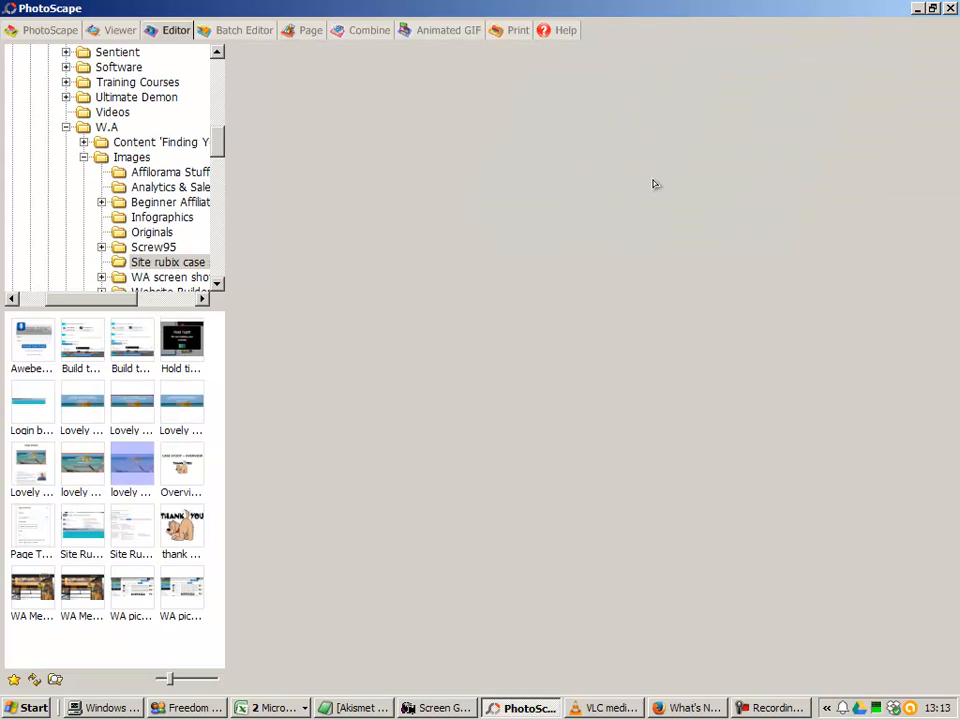
left_click(640, 172)
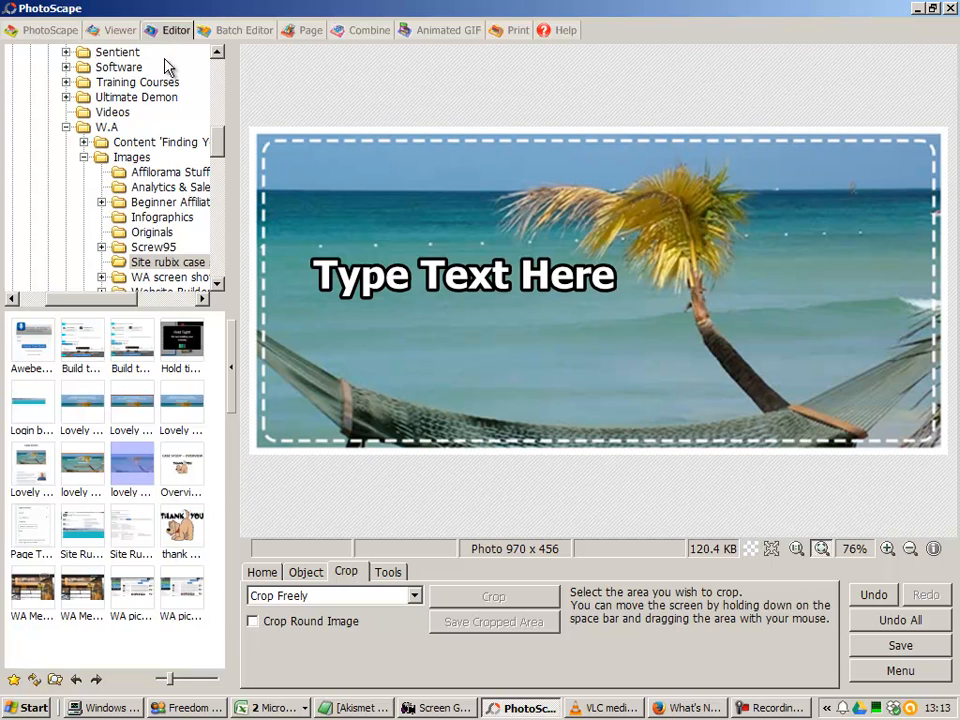
Open the plain beach photo lovely 950x437.jpg from the Site rubix case study folder for editing
left_click_drag(223, 144, 222, 86)
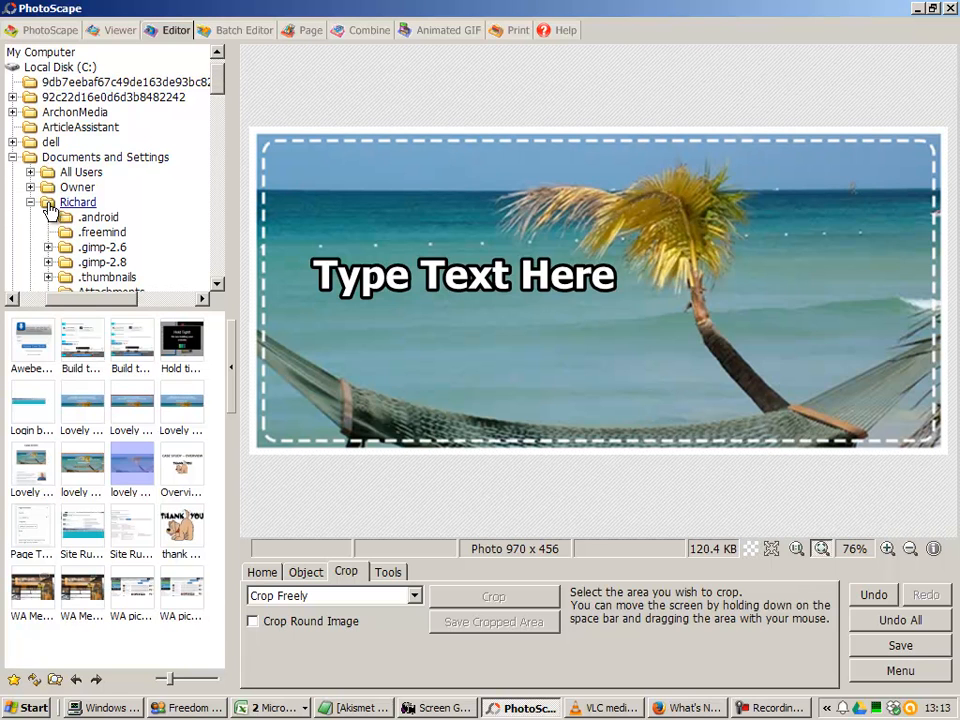
left_click_drag(223, 79, 218, 146)
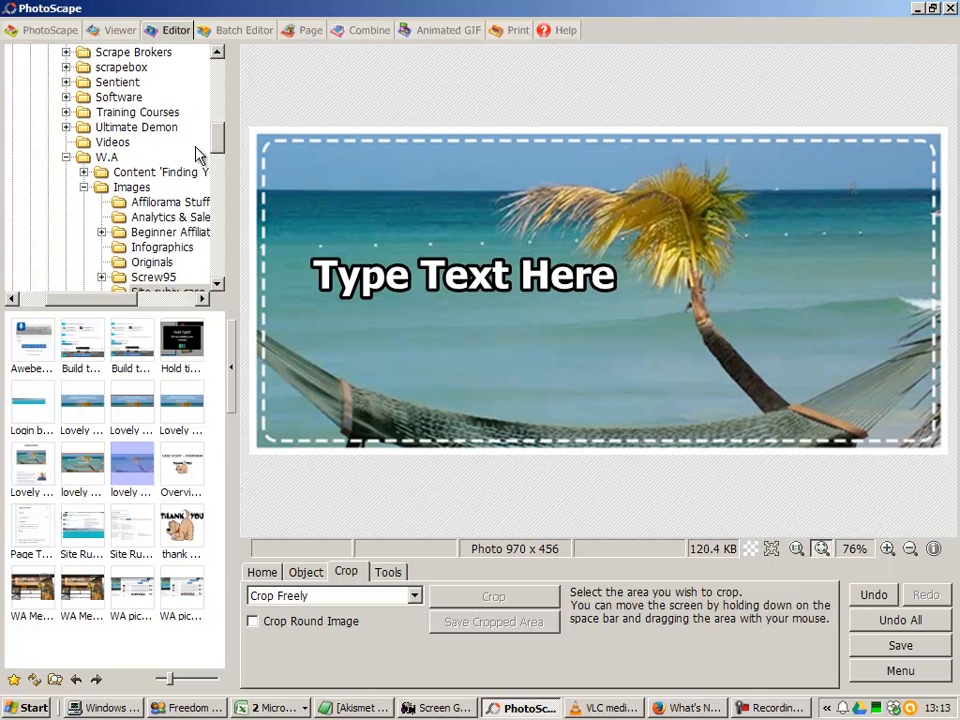
scroll(189, 200, "down", 1)
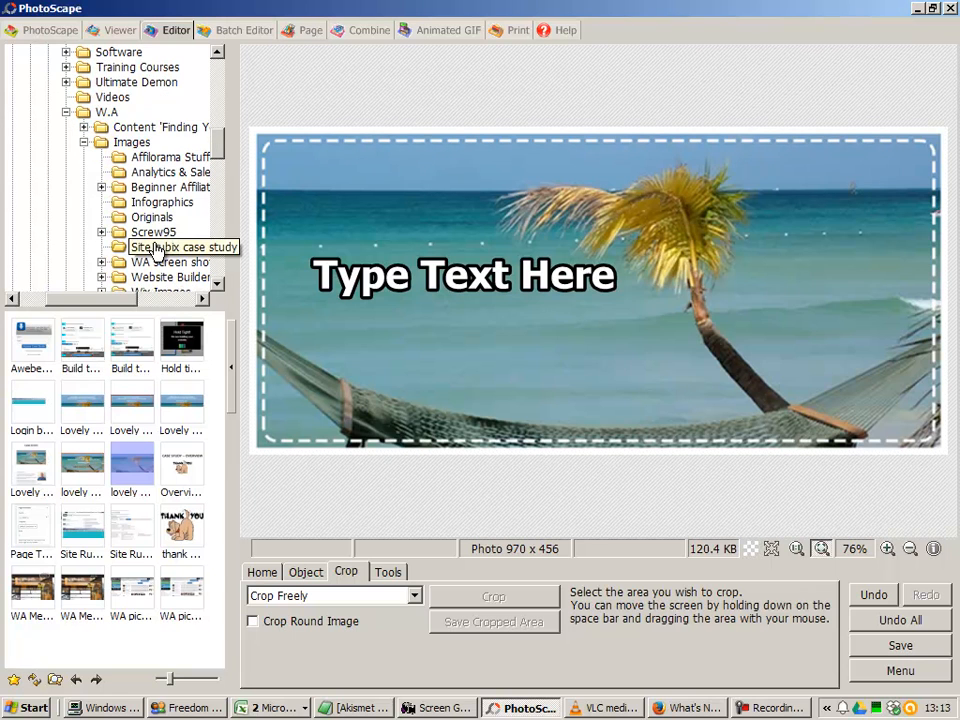
left_click(42, 408)
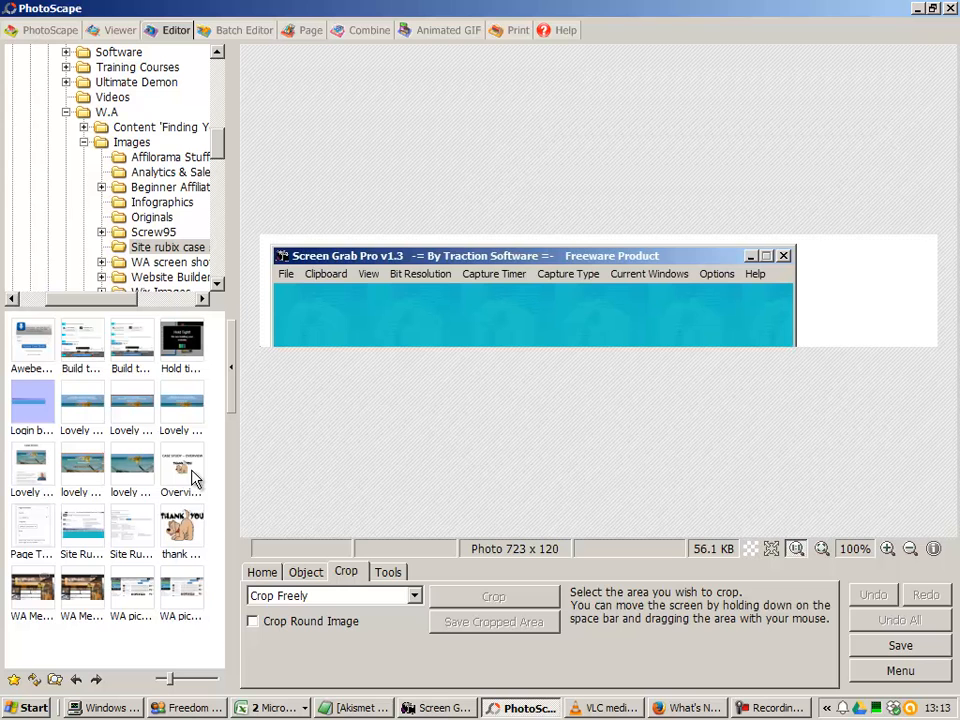
left_click(143, 474)
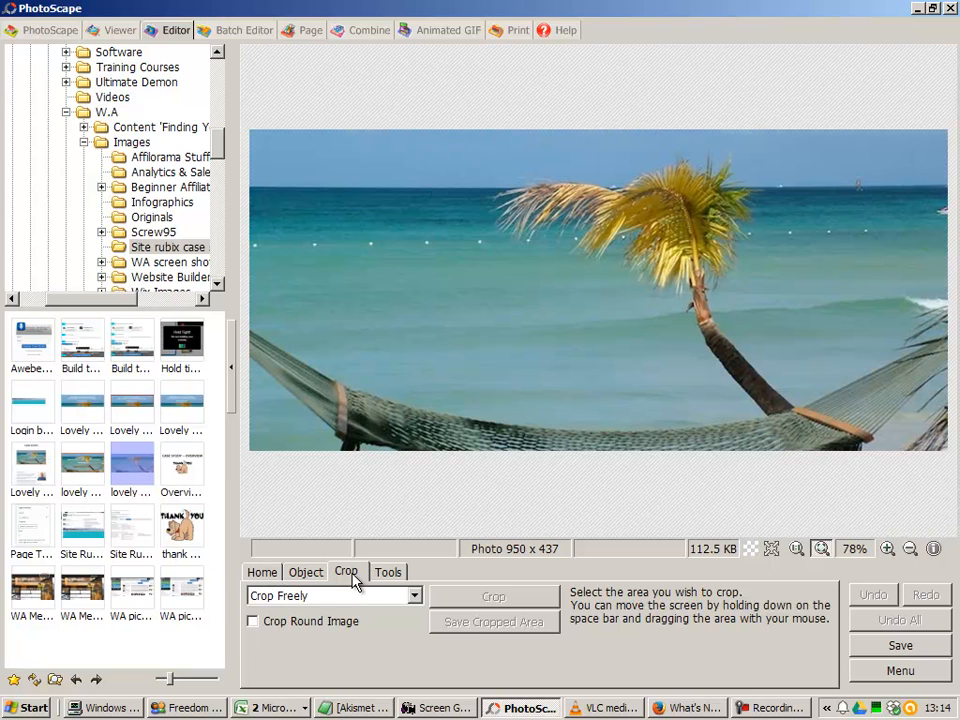
Look through the editor's home, object, crop and tools options and the photo's resize settings without changing anything
left_click(274, 577)
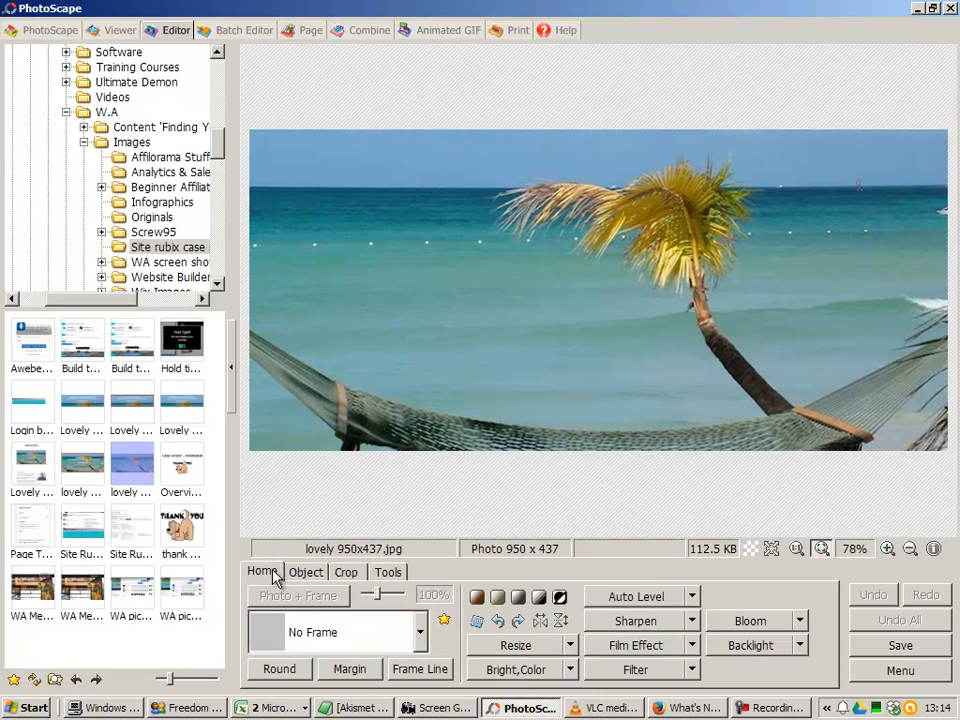
left_click(304, 576)
left_click(352, 577)
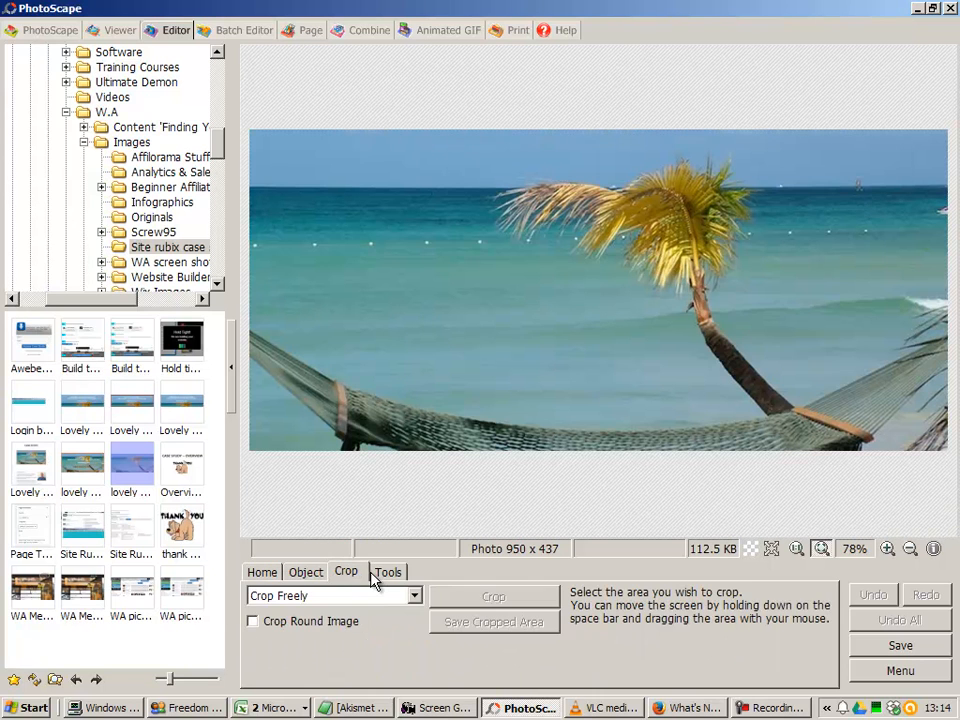
left_click(384, 577)
left_click(310, 577)
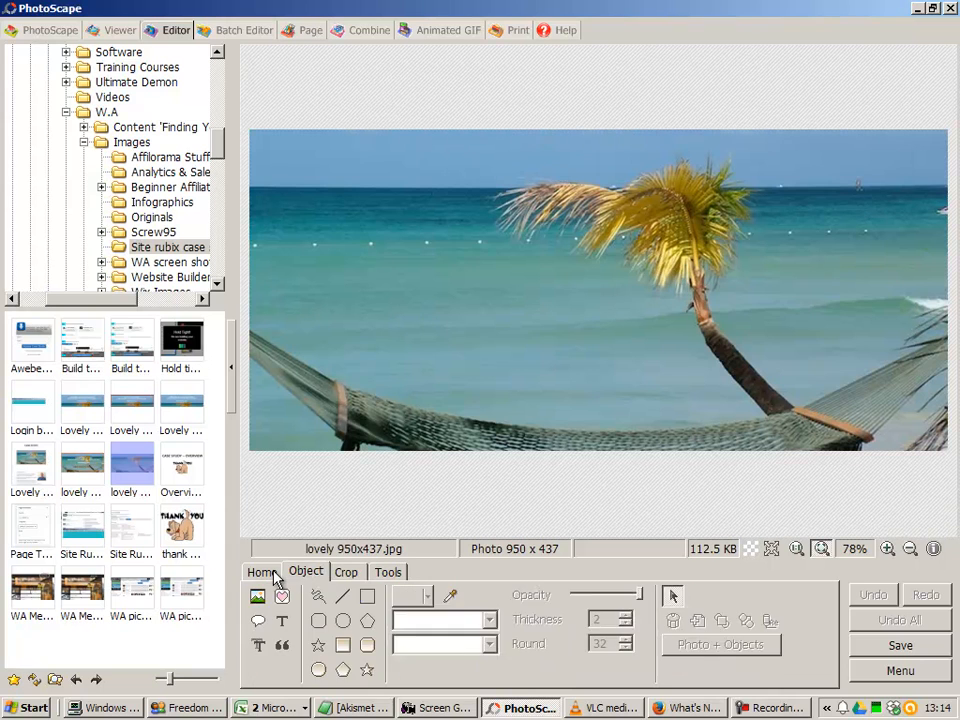
left_click(277, 578)
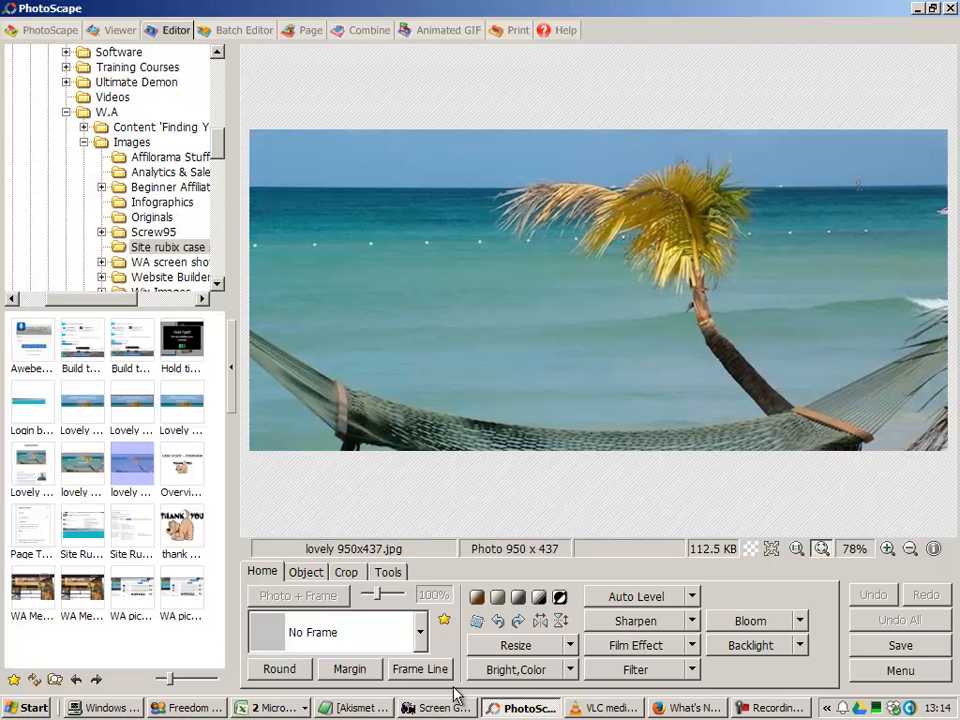
left_click(513, 647)
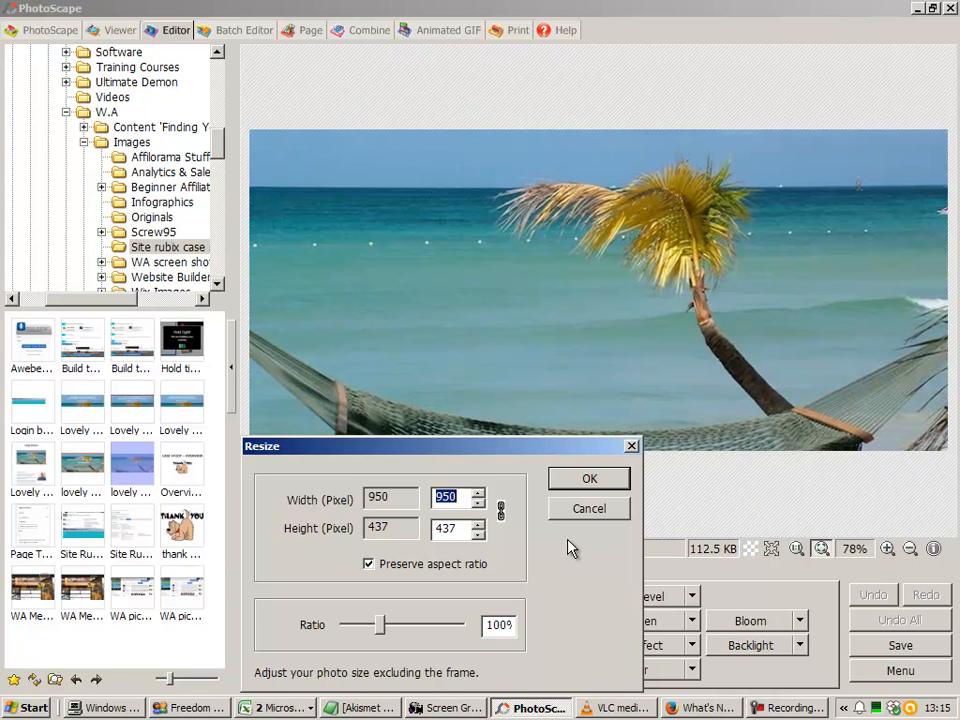
left_click(632, 448)
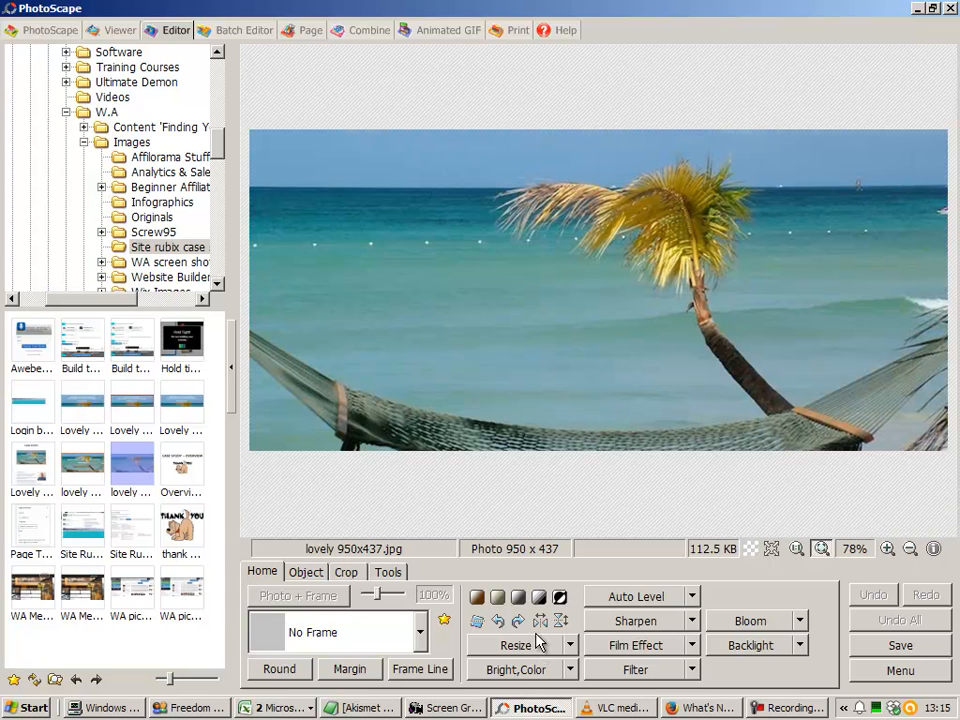
Try a white dashed frame line with thickness 4 around the photo, and undo it
left_click(421, 670)
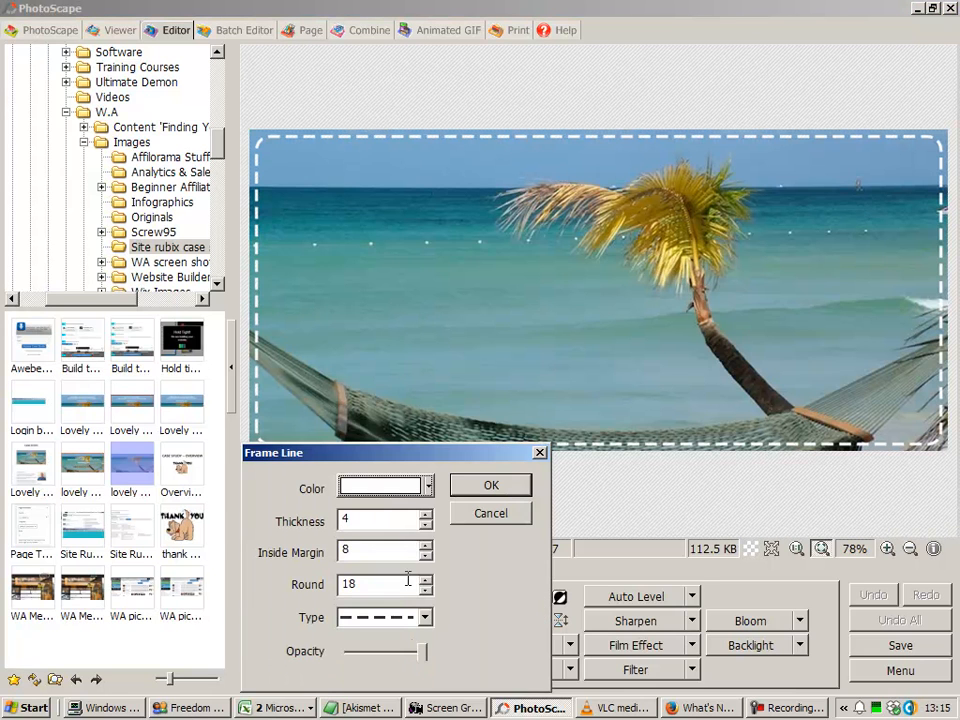
left_click(425, 516)
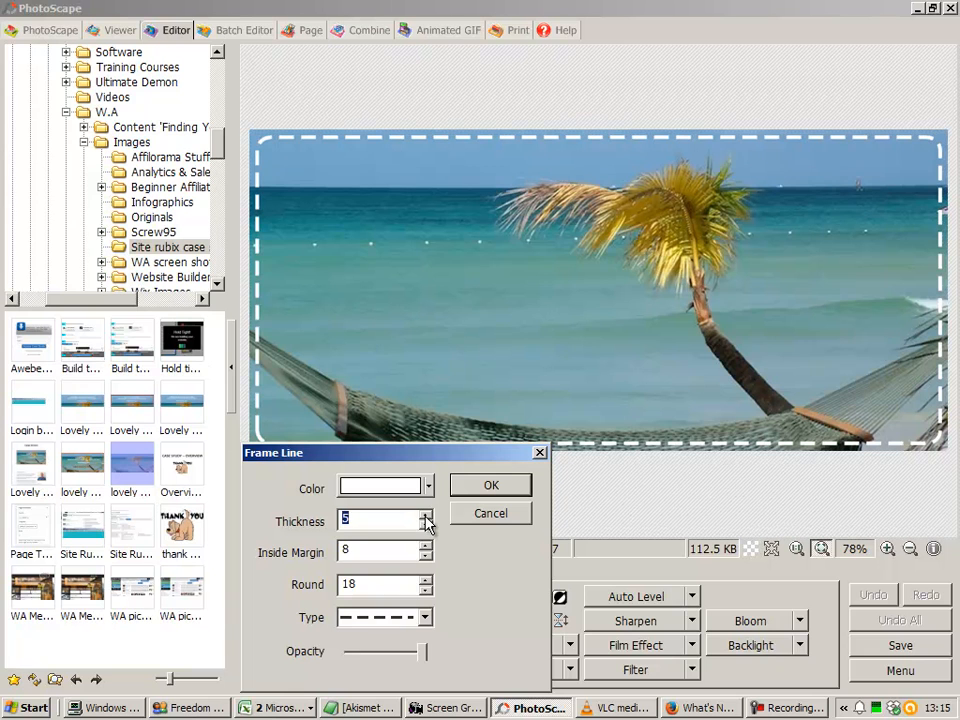
left_click(425, 525)
left_click(425, 525)
left_click(425, 516)
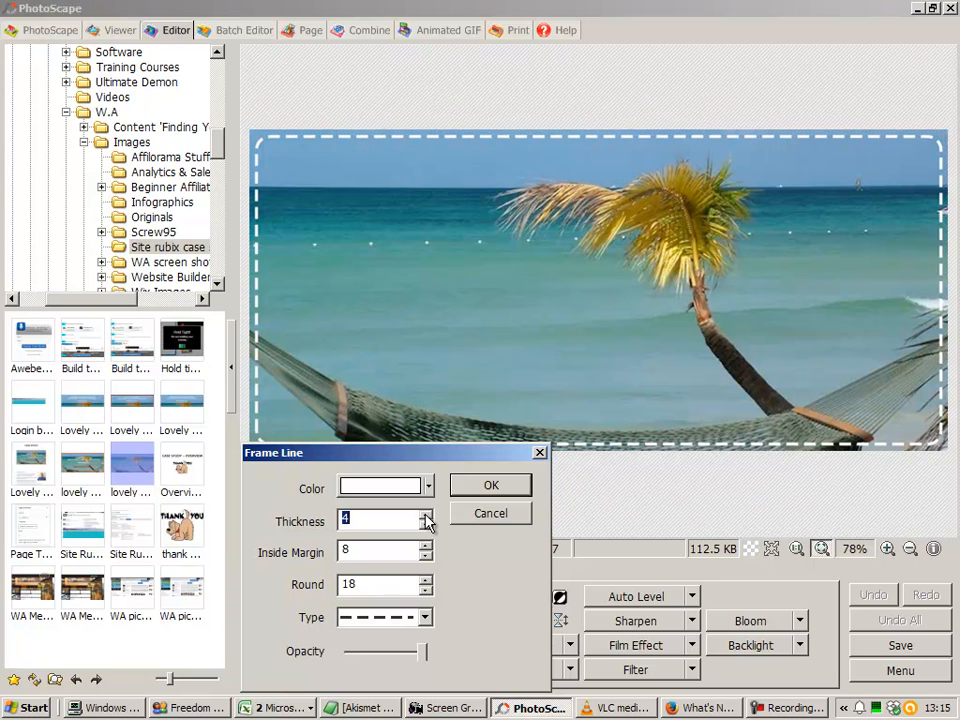
left_click(489, 487)
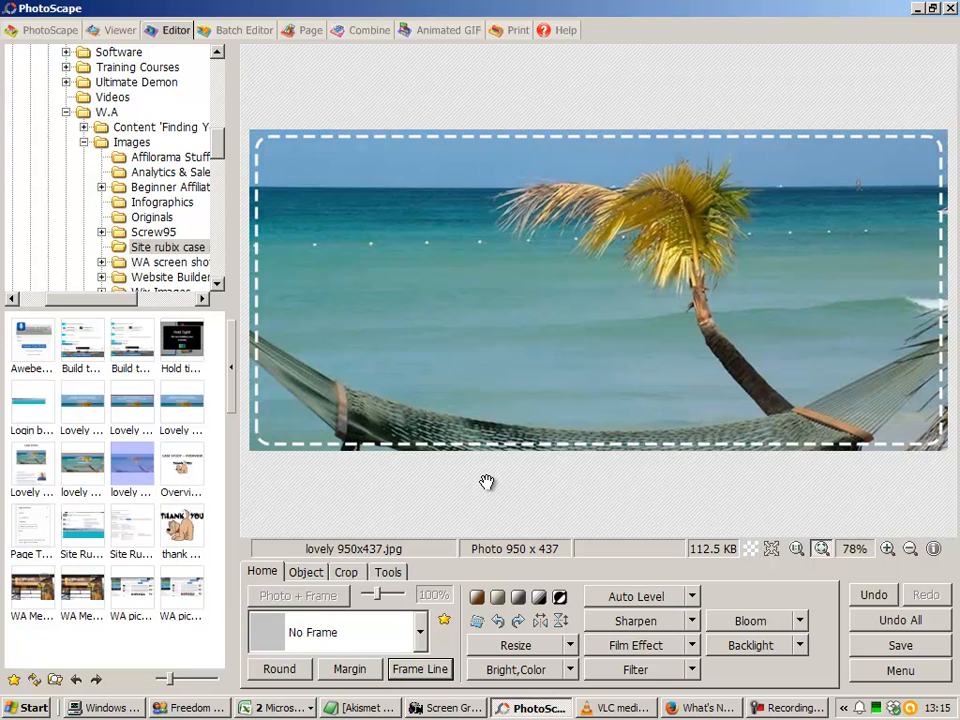
left_click(890, 600)
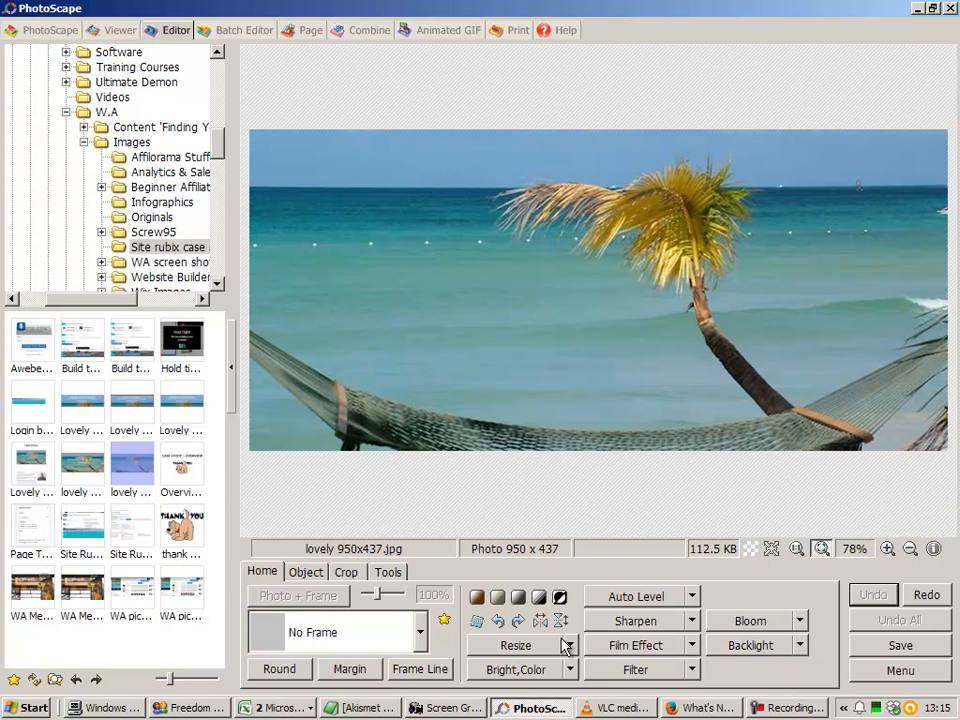
Add a white dashed frame line to the photo with thickness 3, inside margin 8 and round 18
left_click(405, 668)
left_click(426, 526)
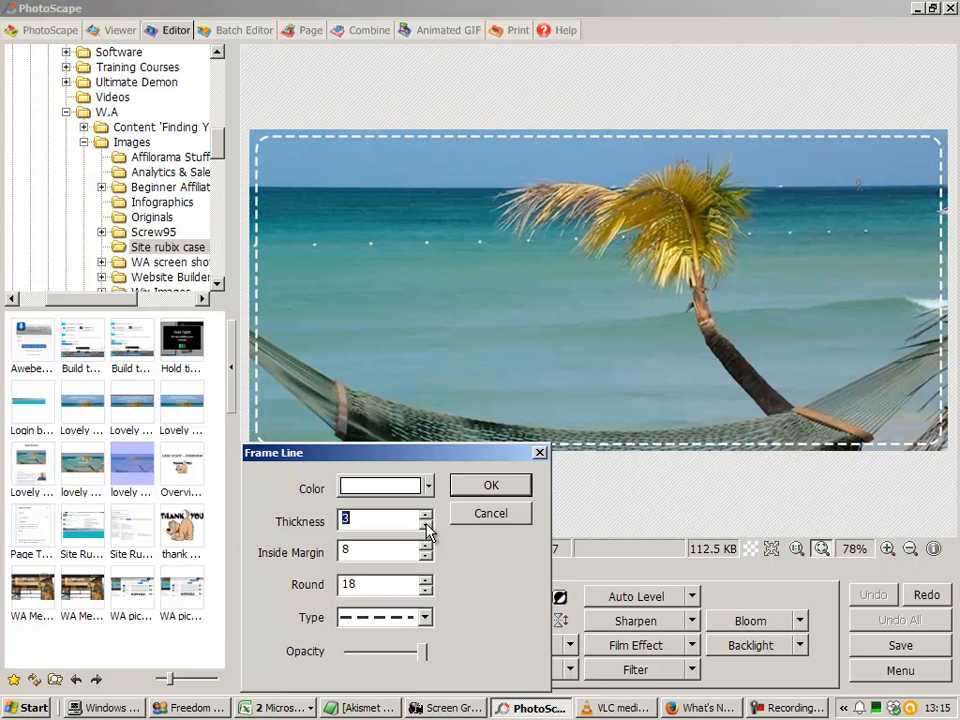
left_click(472, 490)
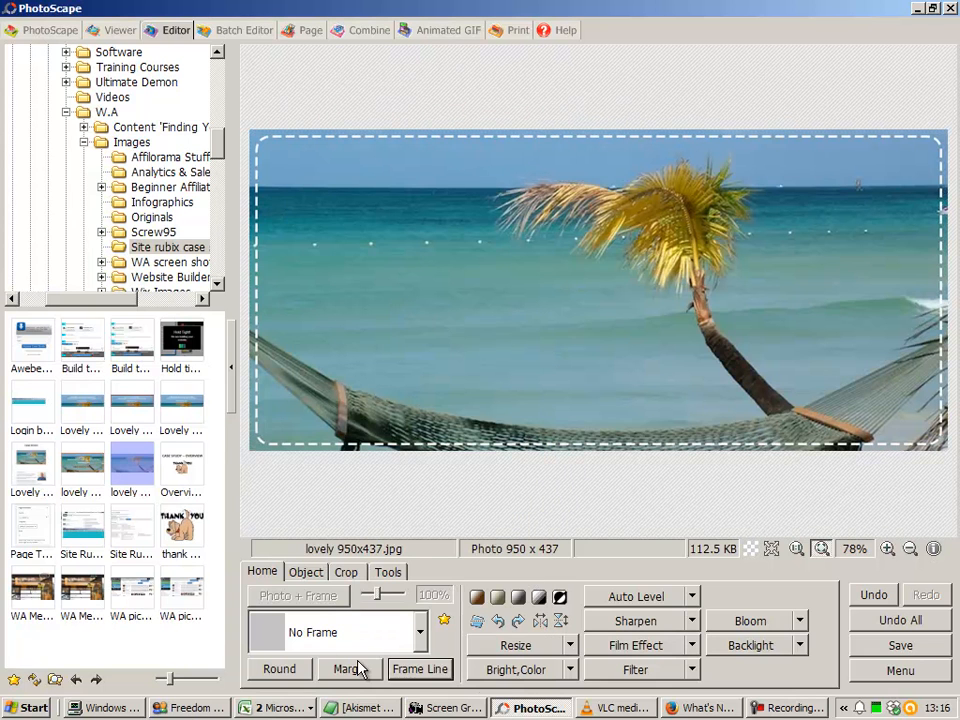
Add a light orange margin of 10 pixels on all sides of the photo
left_click(350, 669)
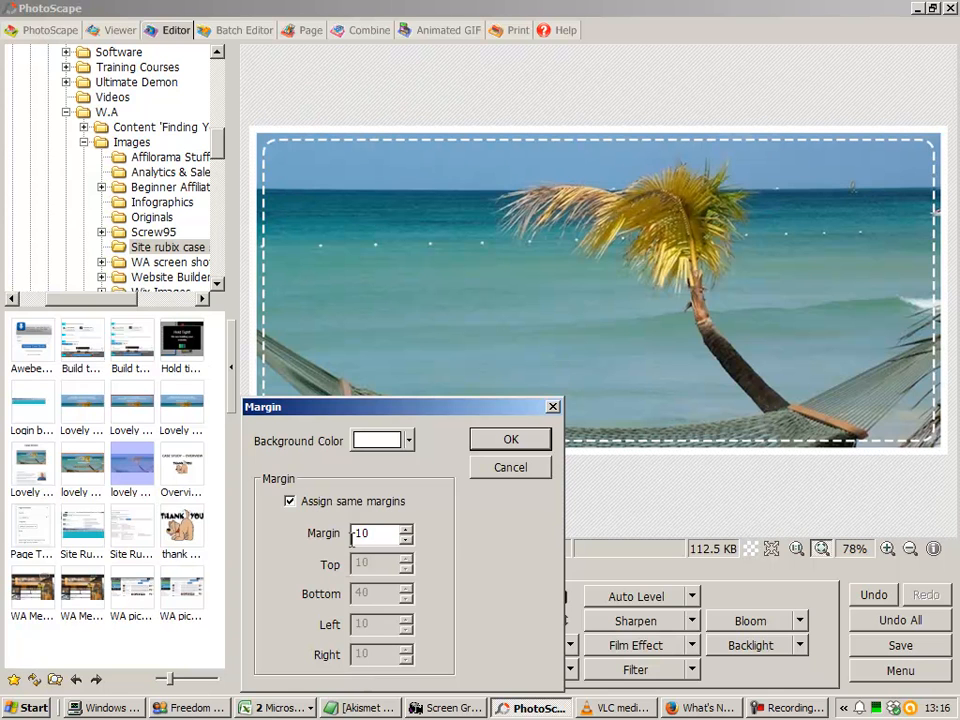
left_click(408, 441)
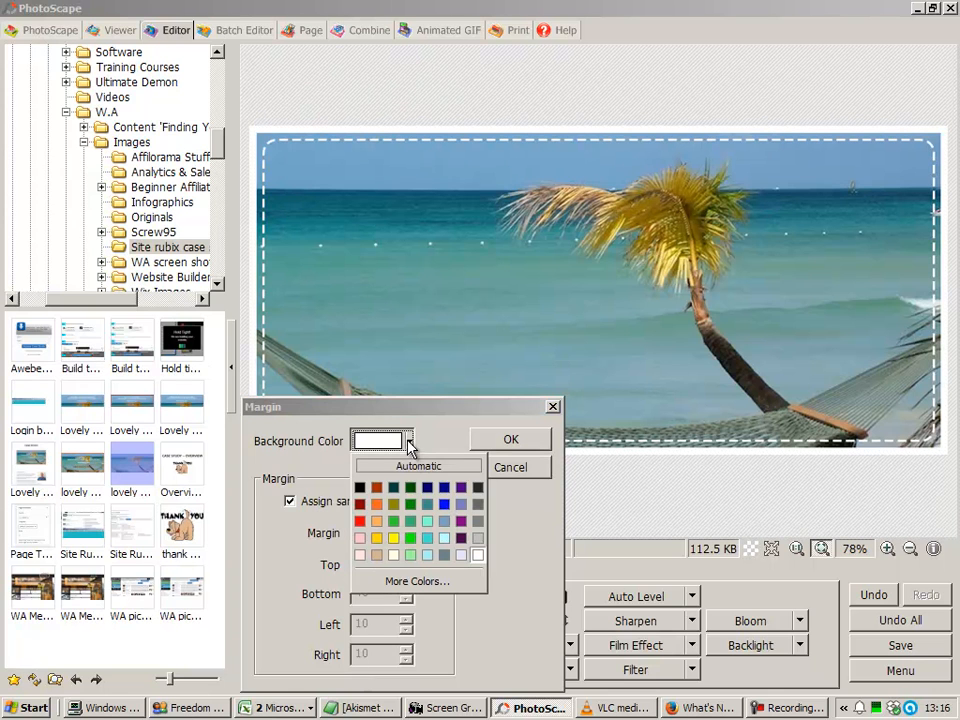
left_click(377, 521)
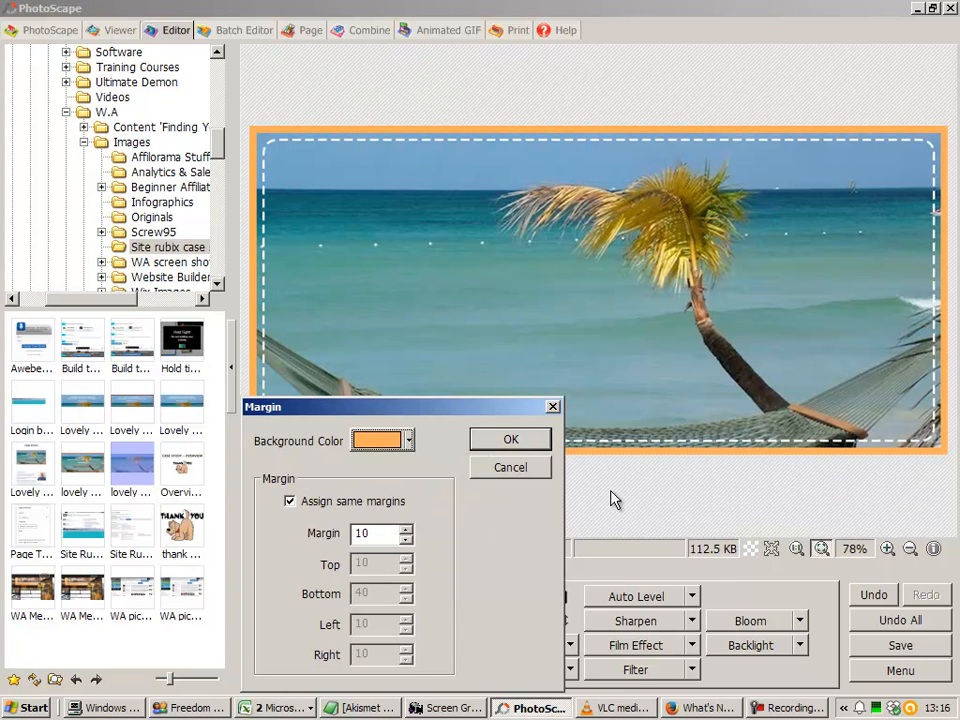
left_click(536, 444)
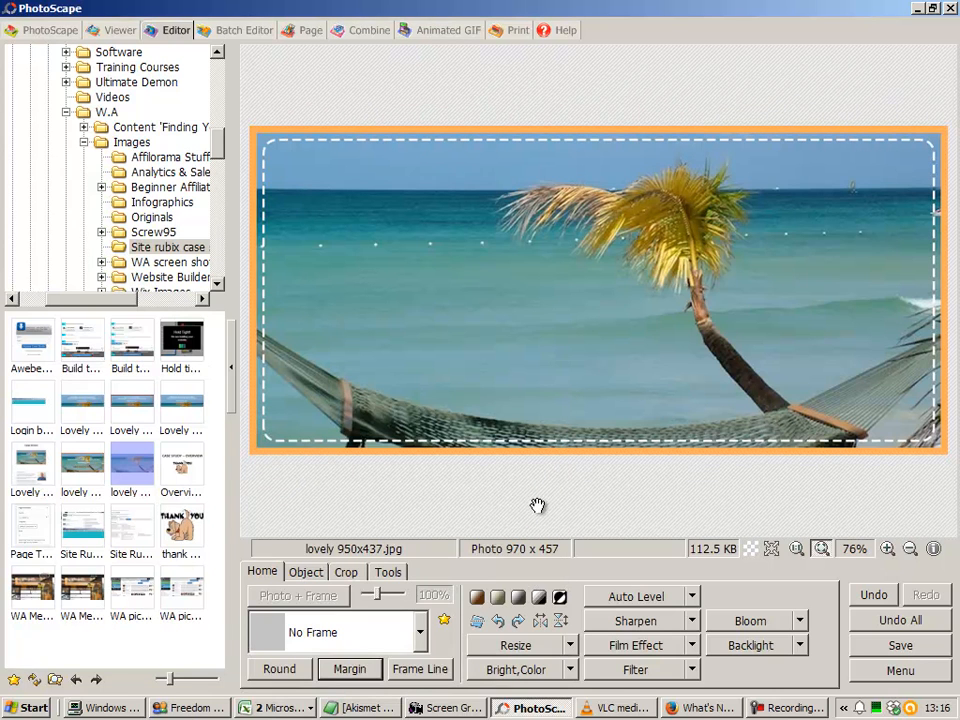
Insert a text object on the photo in Tahoma size 54 and set its text colour to orange
left_click(300, 580)
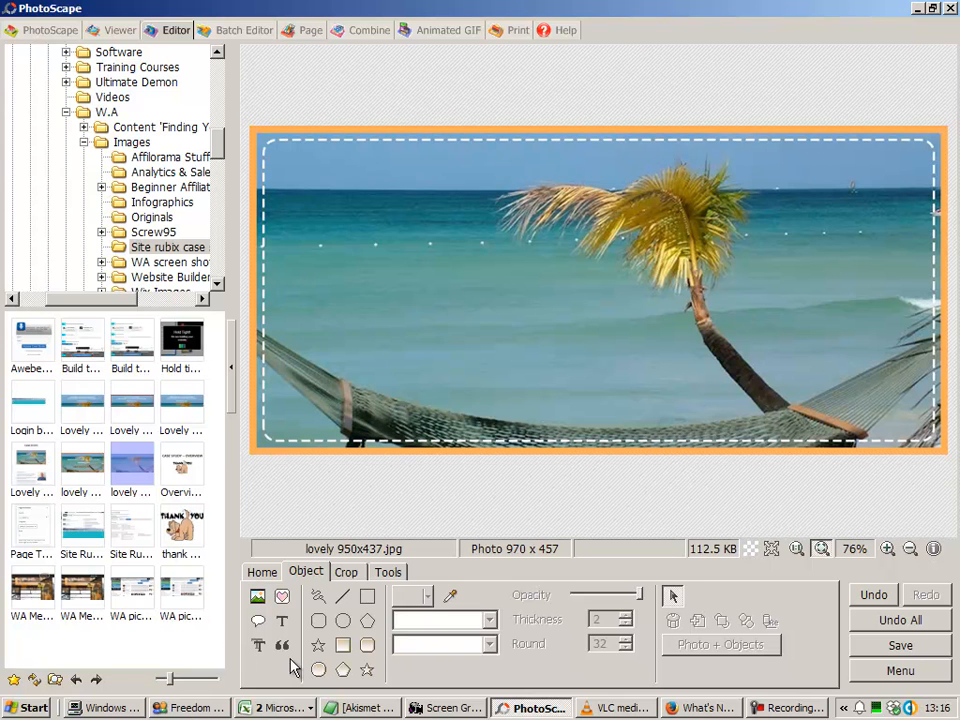
left_click(281, 624)
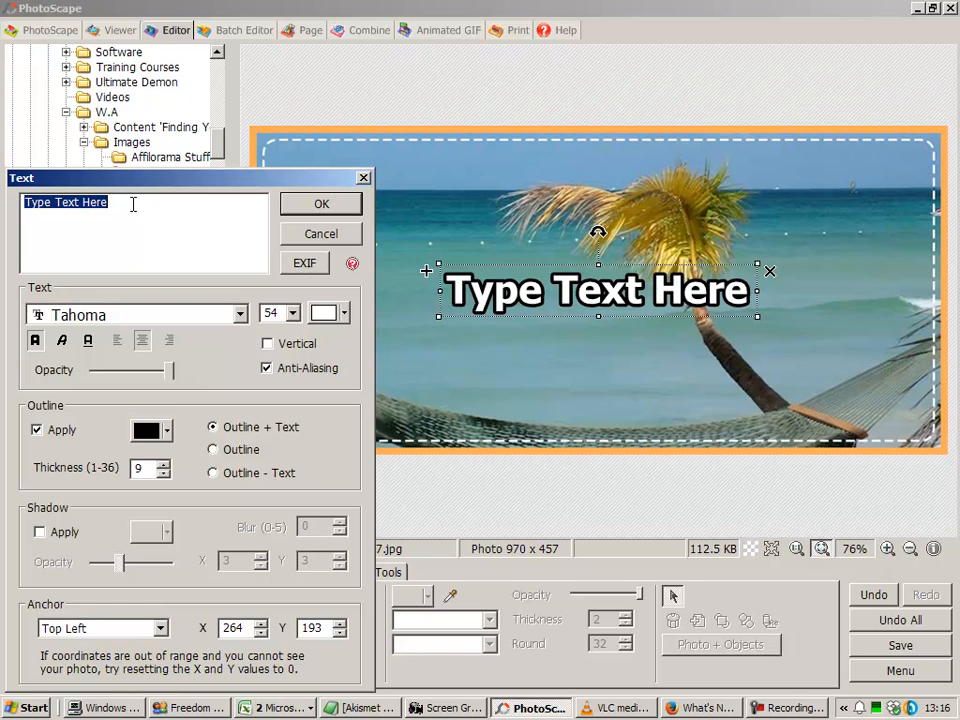
left_click(240, 314)
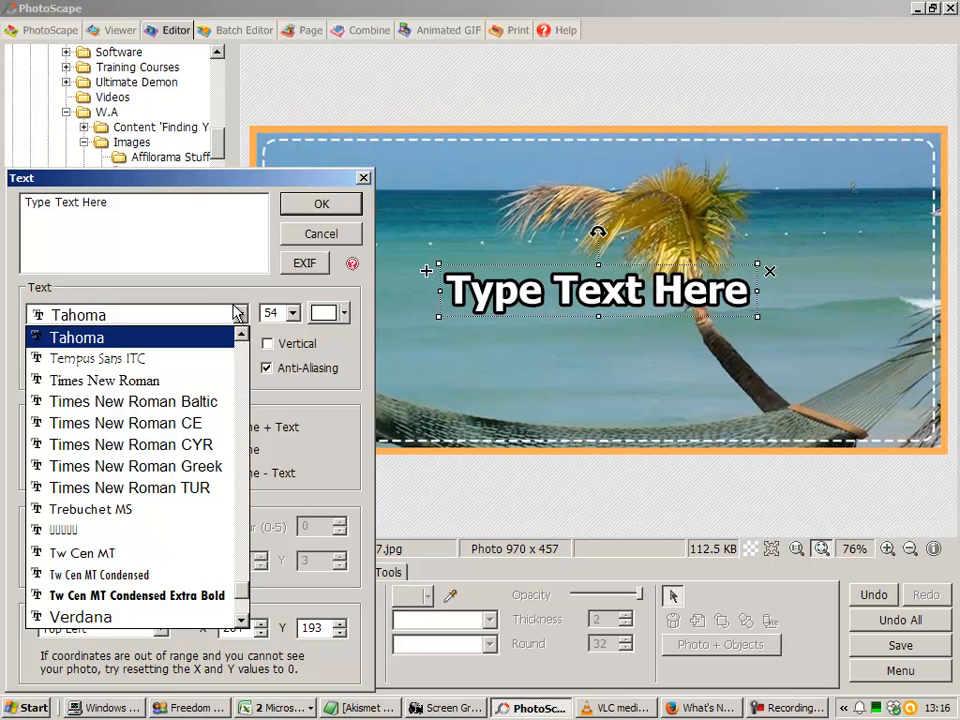
left_click(222, 252)
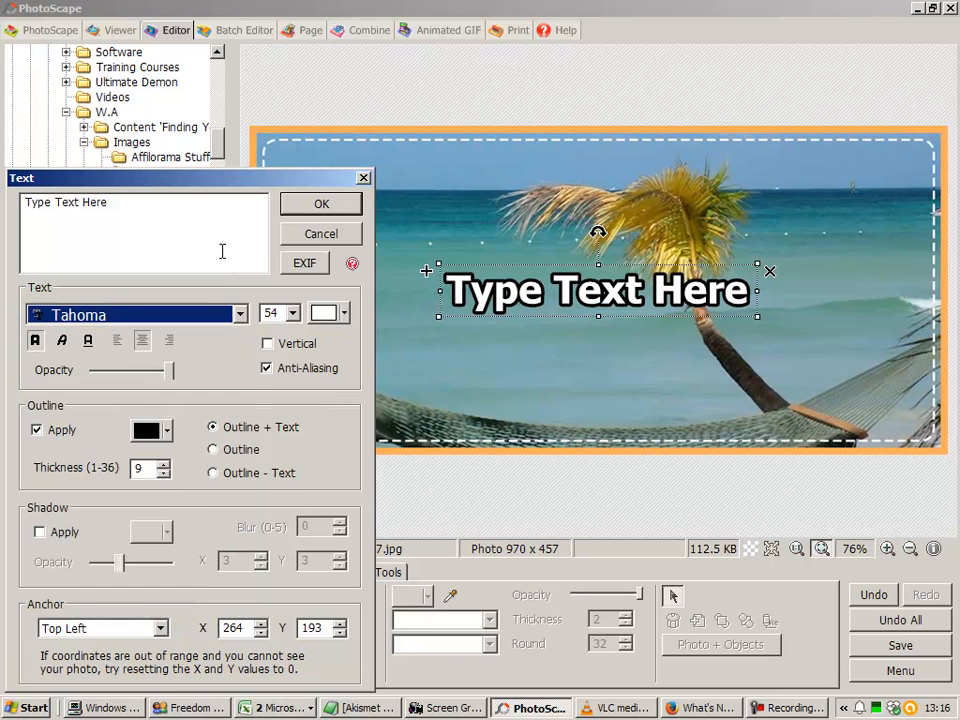
left_click(345, 315)
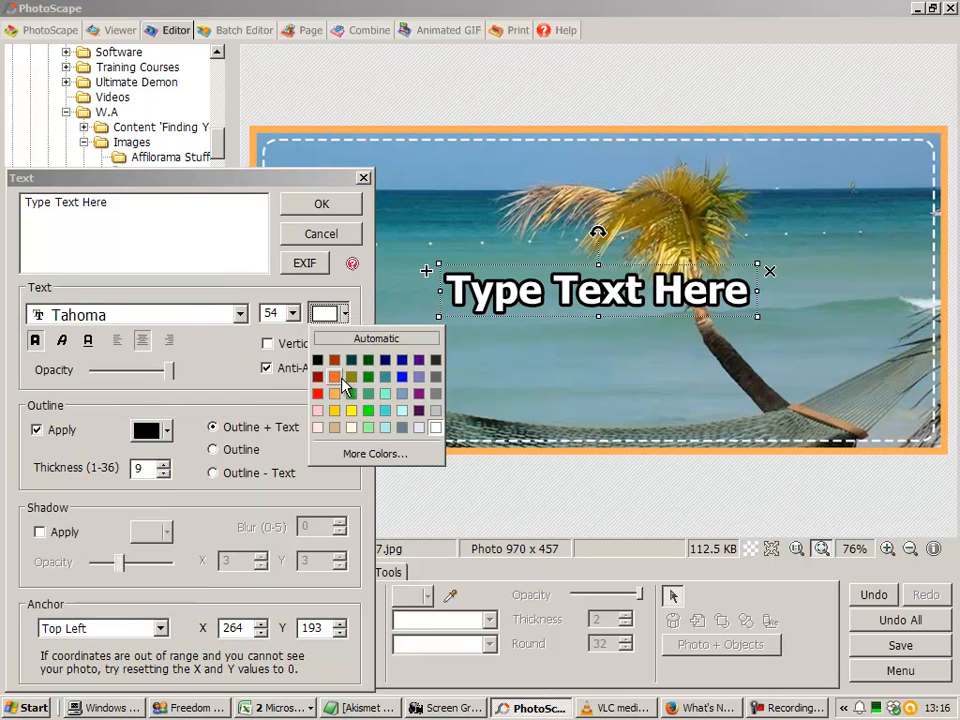
left_click(337, 384)
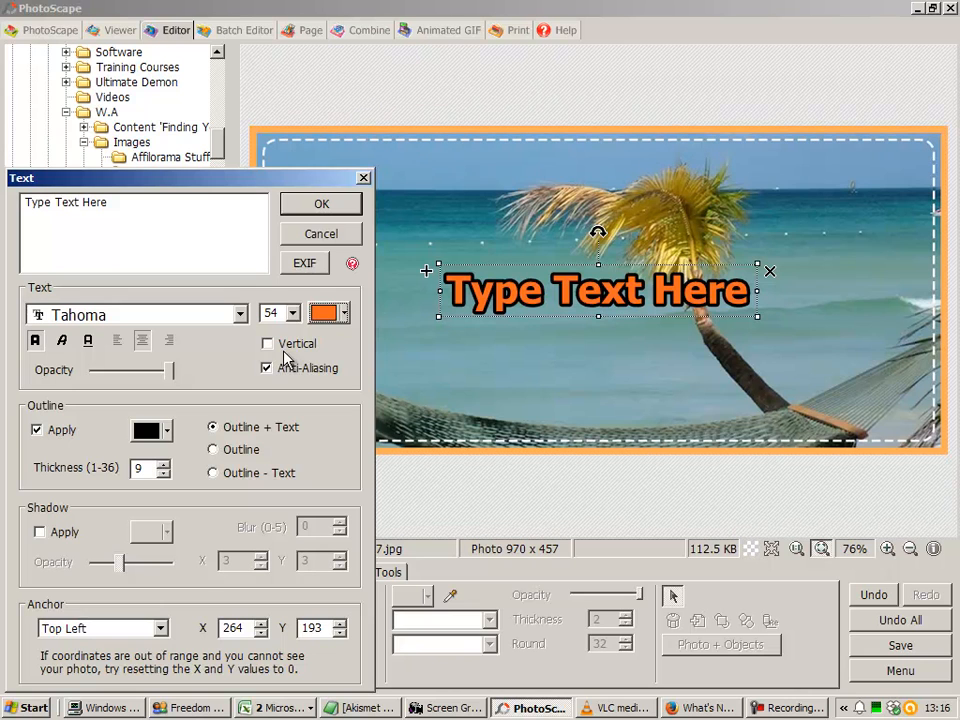
Set the text's black outline thickness to 6
mouse_move(172, 371)
left_mouse_down()
mouse_move(97, 372)
mouse_move(170, 378)
left_mouse_up()
left_click(164, 465)
left_click(165, 474)
left_click(165, 474)
left_click(166, 475)
left_click(165, 475)
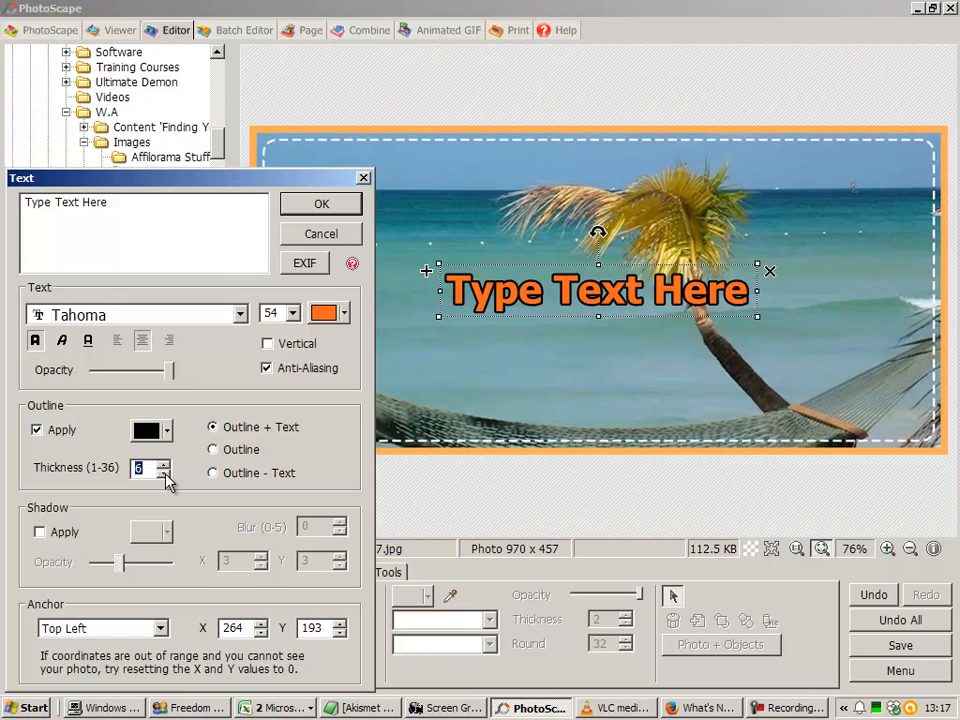
Try the Outline and Outline - Text styles on the text, returning to Outline + Text
left_click(213, 451)
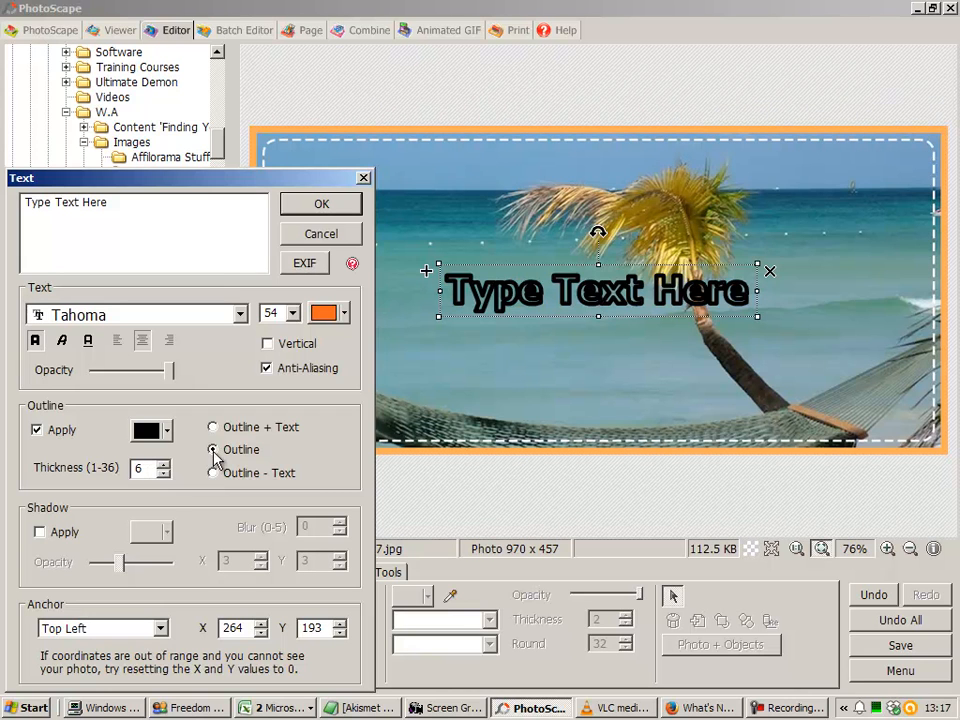
left_click(213, 474)
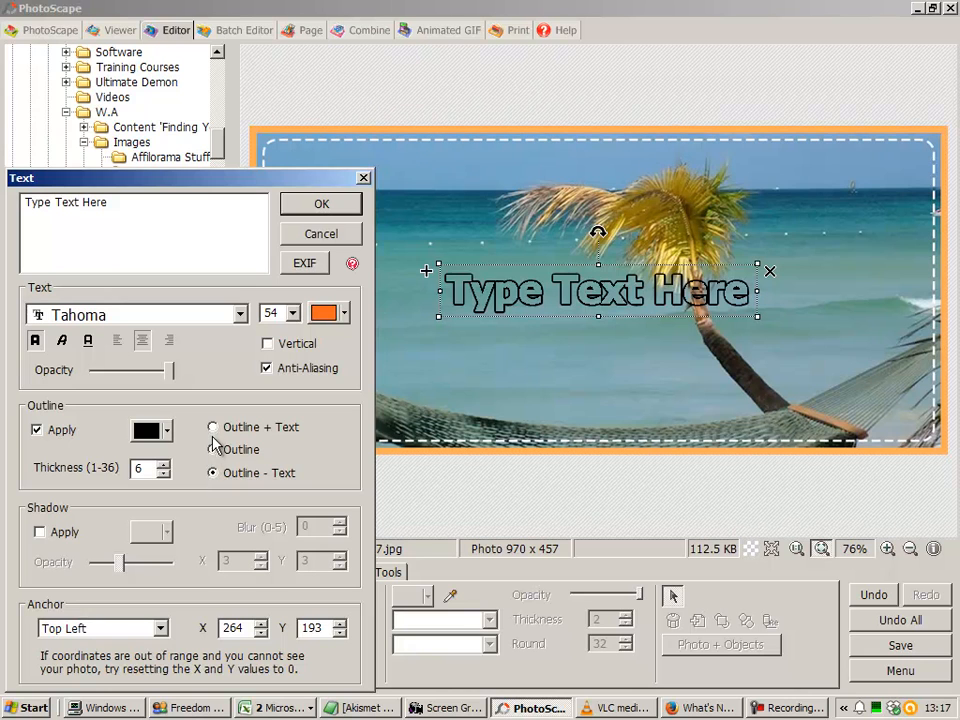
left_click(213, 428)
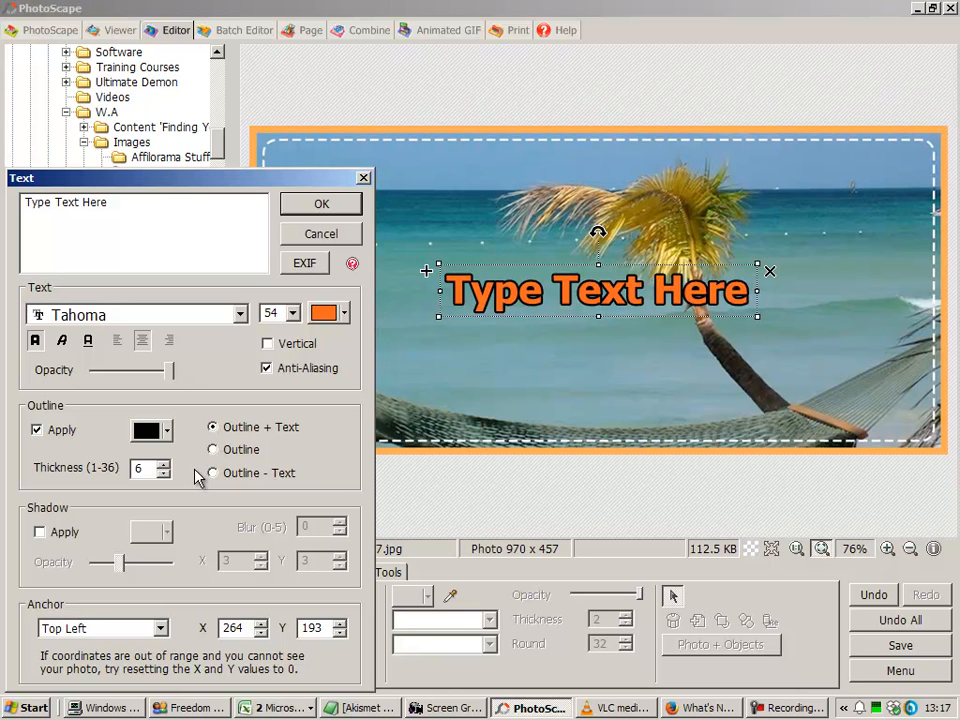
Try a black shadow on the text with slightly lower opacity and an X offset of 8, and remove it again
left_click(40, 533)
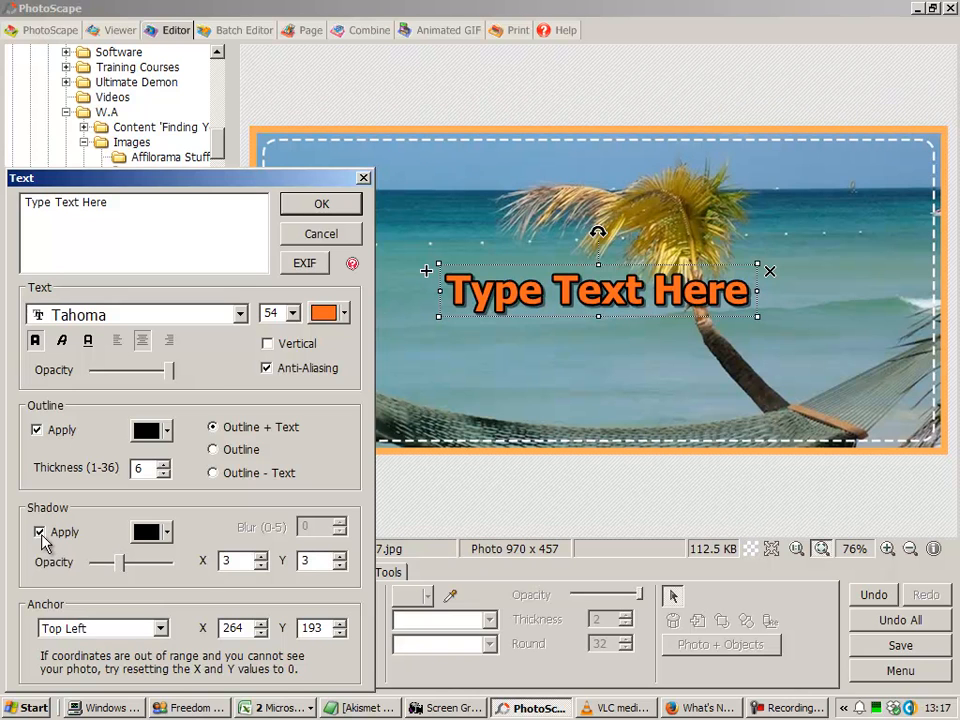
mouse_move(121, 564)
left_mouse_down()
mouse_move(207, 576)
mouse_move(82, 566)
mouse_move(120, 566)
left_mouse_up()
left_click(259, 557)
left_click(259, 557)
left_click(259, 557)
left_click(259, 557)
left_click(259, 557)
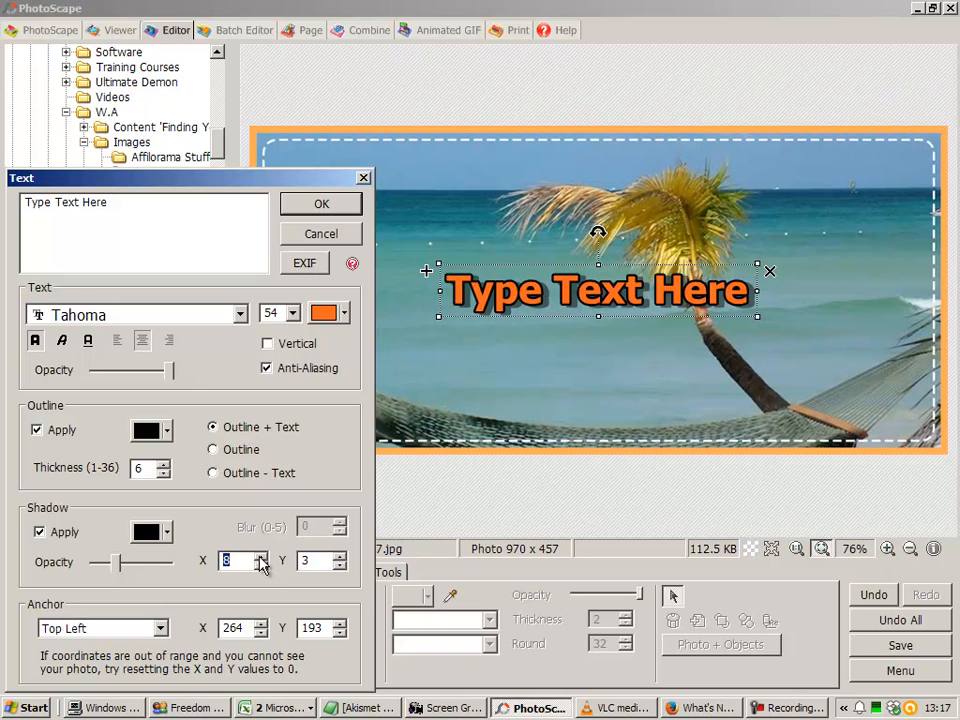
left_click(40, 533)
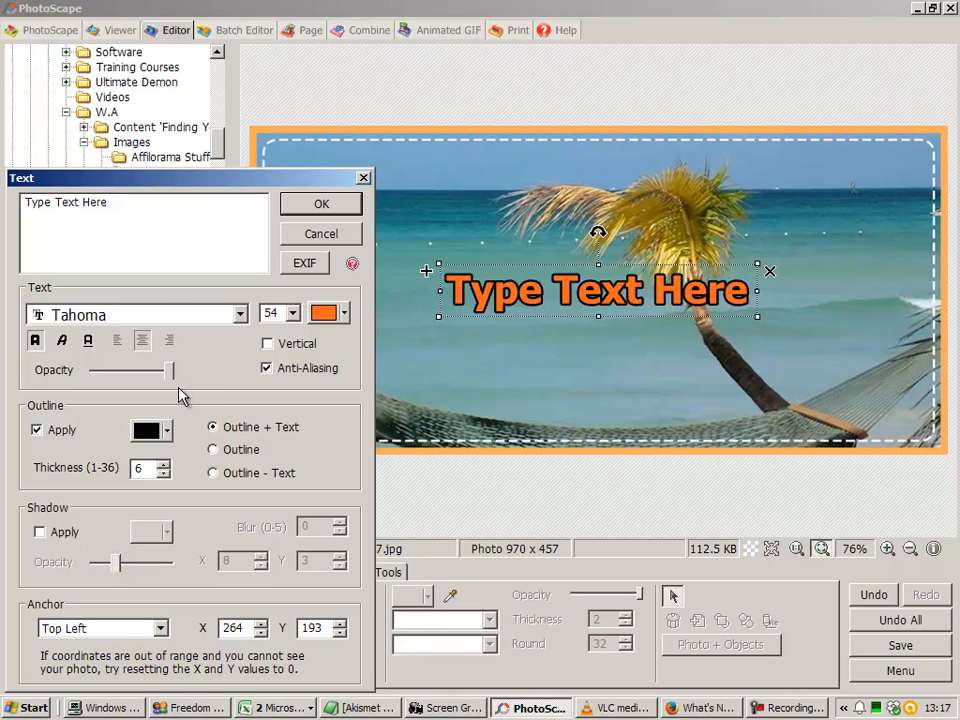
Move the text object to the upper-left area of the photo and change its wording to "Type Your Text Here"
left_click(320, 205)
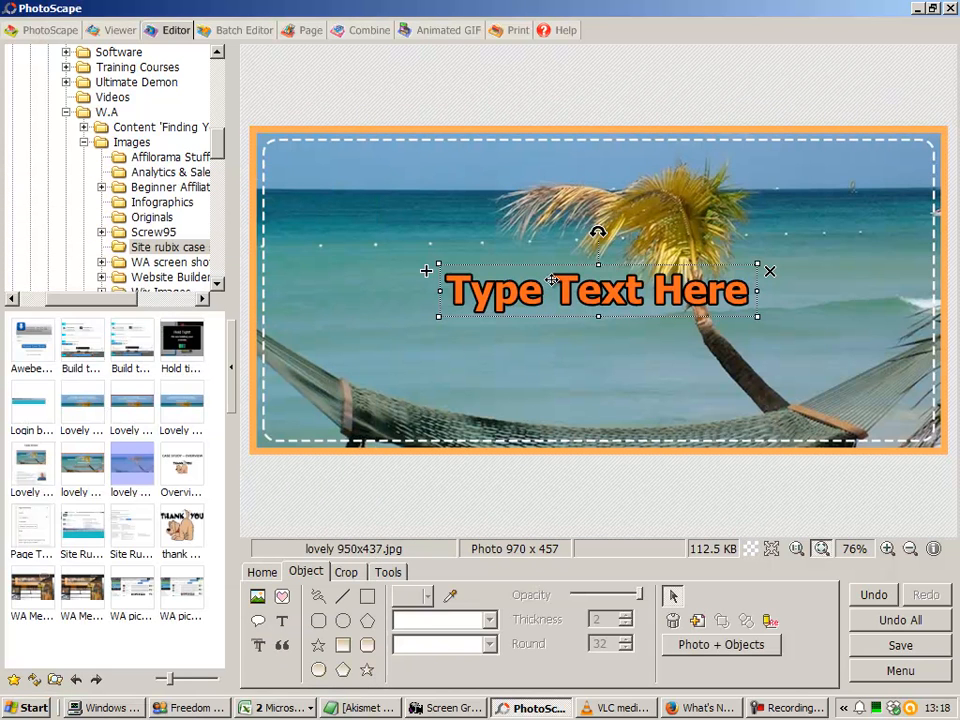
left_click_drag(551, 280, 402, 150)
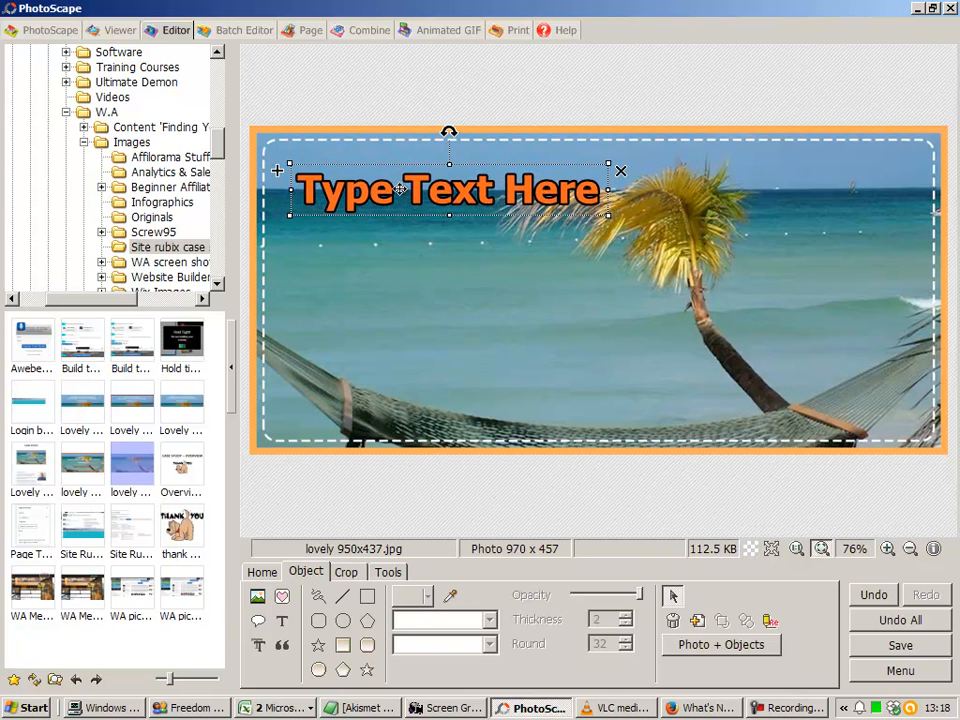
double_click(400, 190)
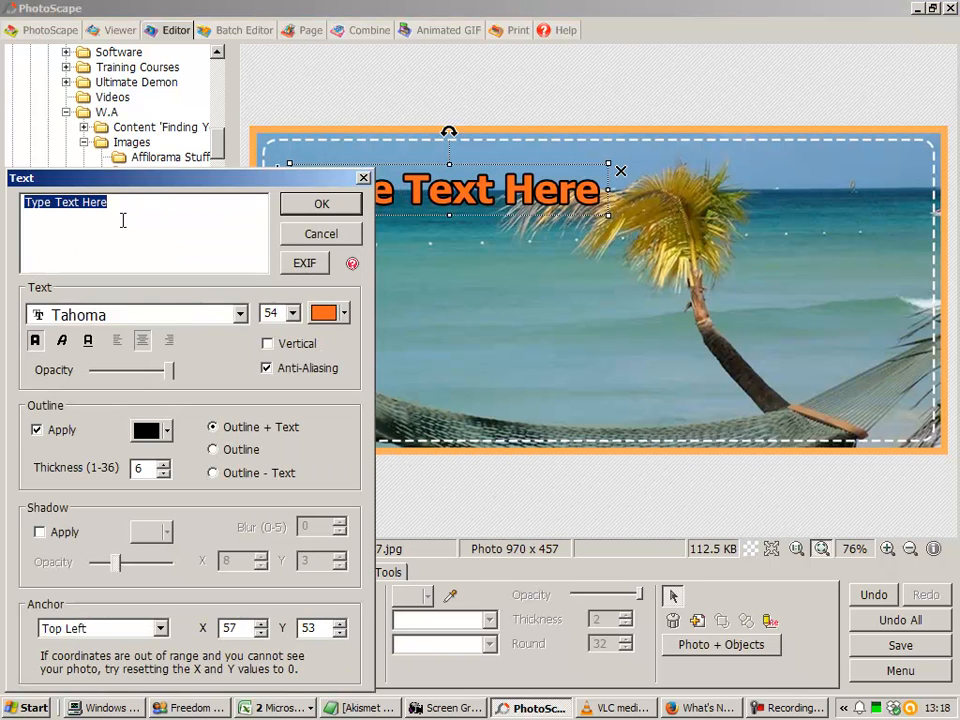
left_click(58, 202)
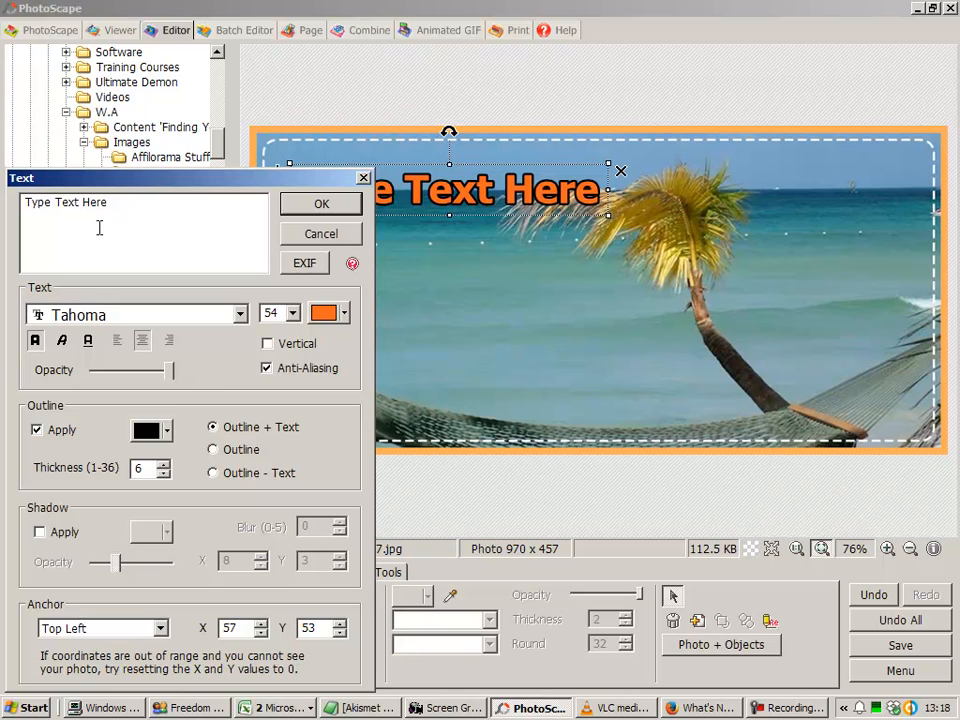
type("Your")
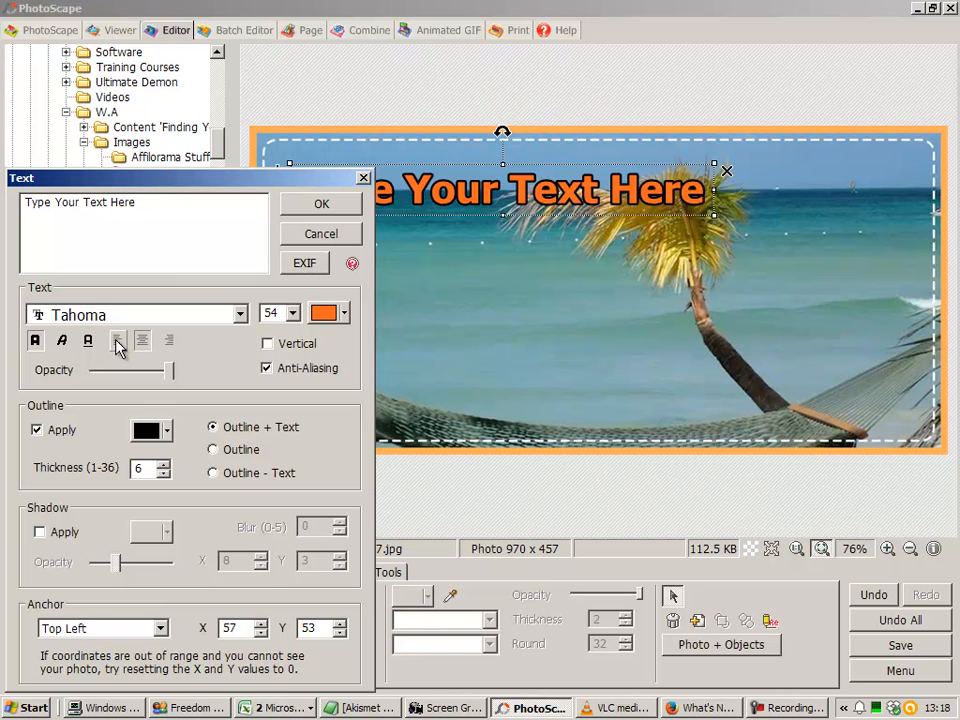
left_click(314, 208)
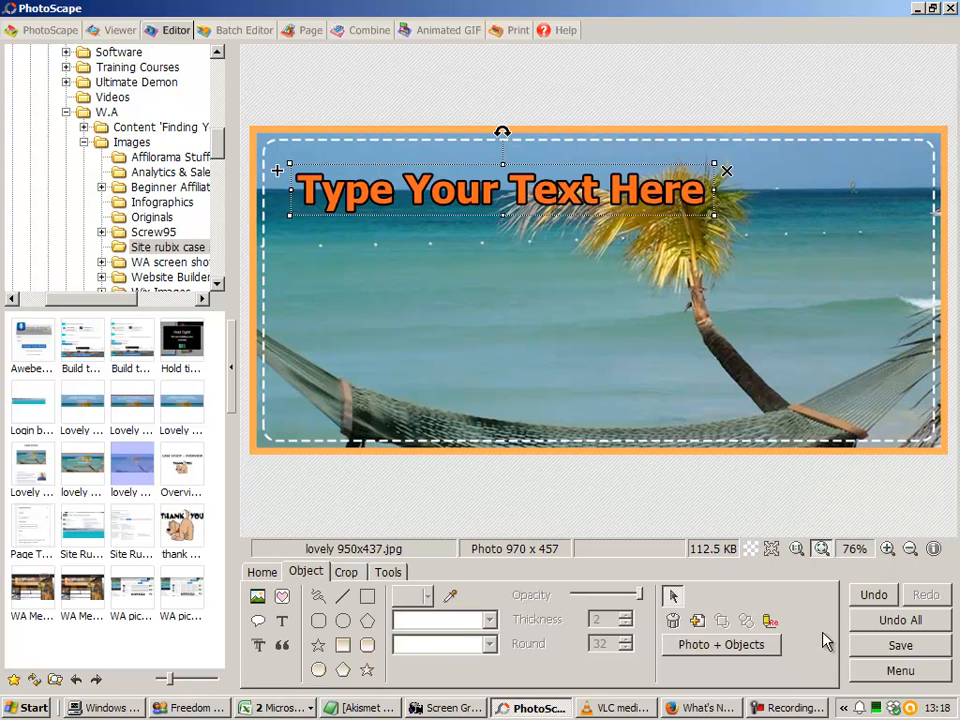
Save the banner as a new JPEG named "lovely demo 2" in the Site rubix case study folder
left_click(892, 648)
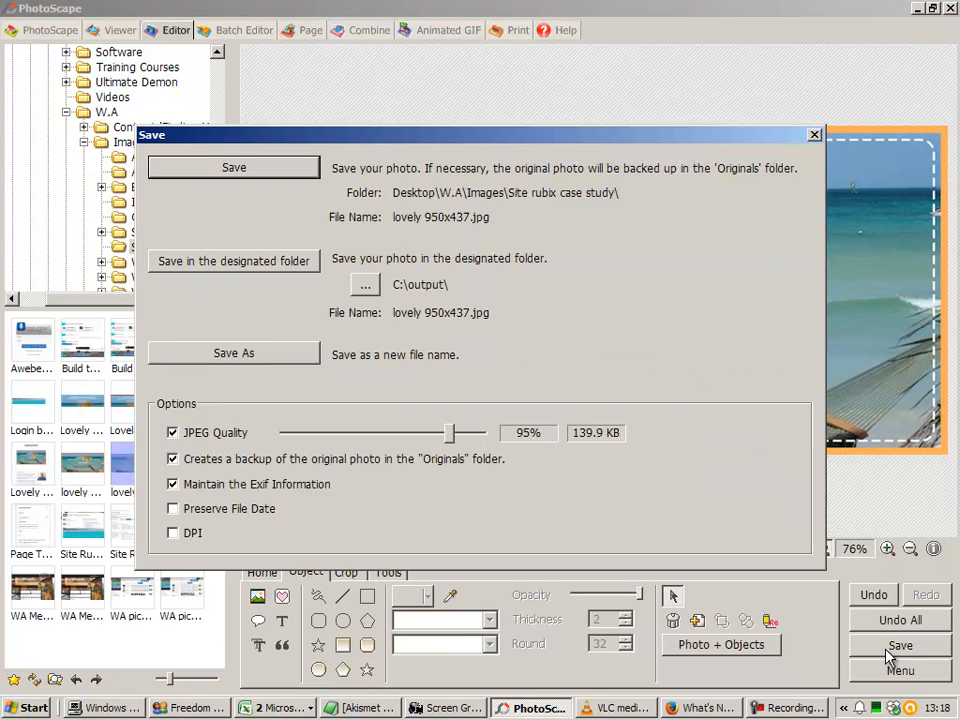
left_click(300, 360)
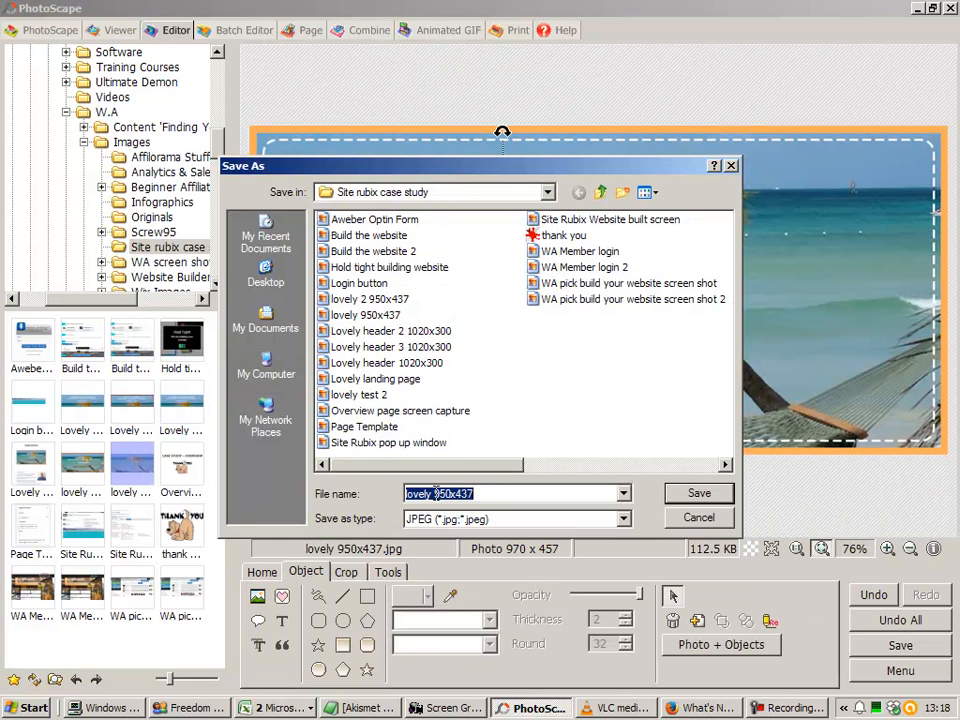
left_click(493, 493)
key("BackSpace")
key("BackSpace")
key("BackSpace")
key("BackSpace")
key("BackSpace")
key("BackSpace")
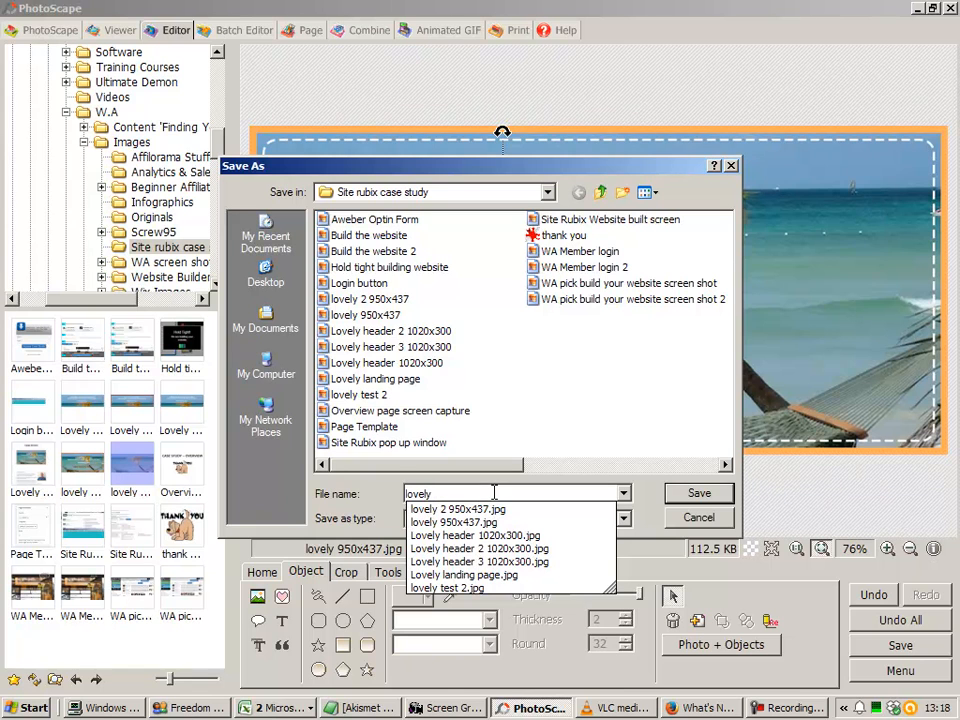
type("demo")
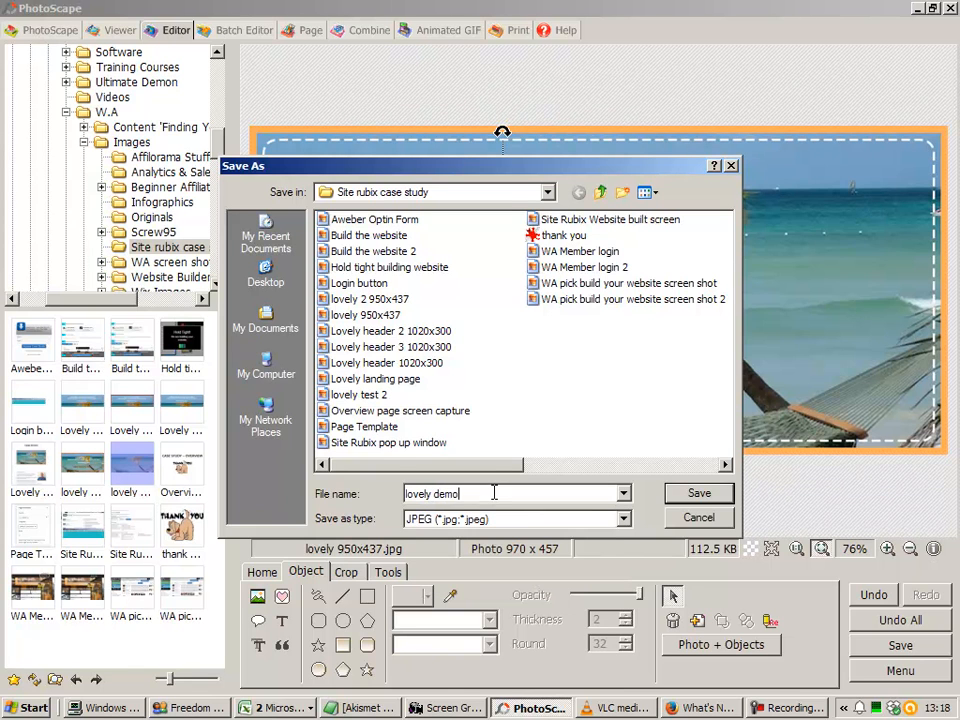
type(" 2")
left_click(672, 494)
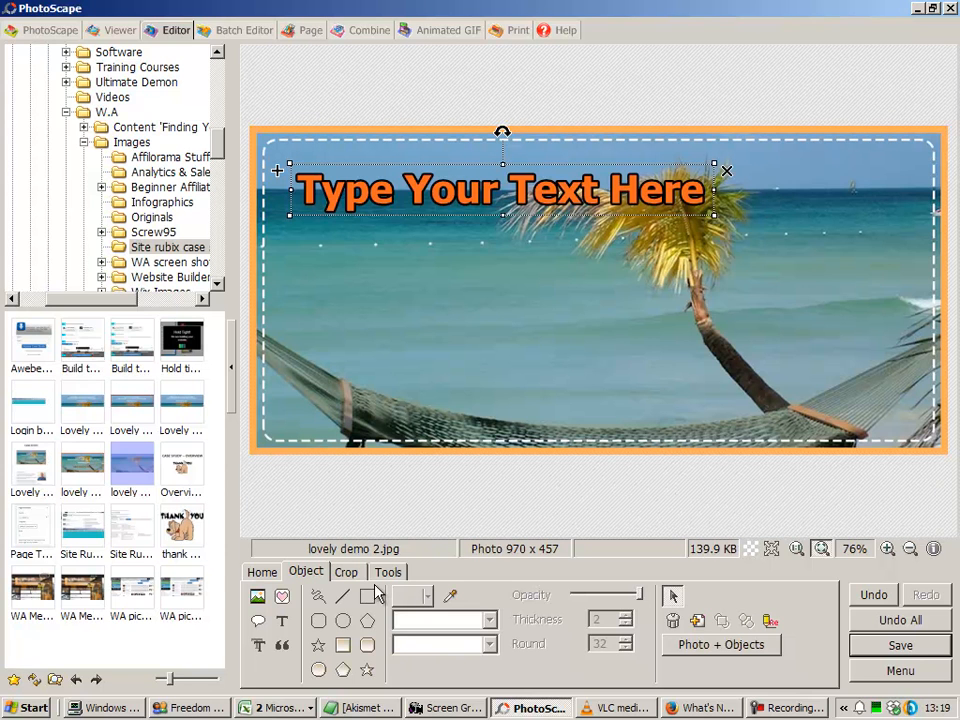
Switch to Firefox and look over the captioned images on the How Can A Beginner Learn To Make Money Online page
left_click(692, 706)
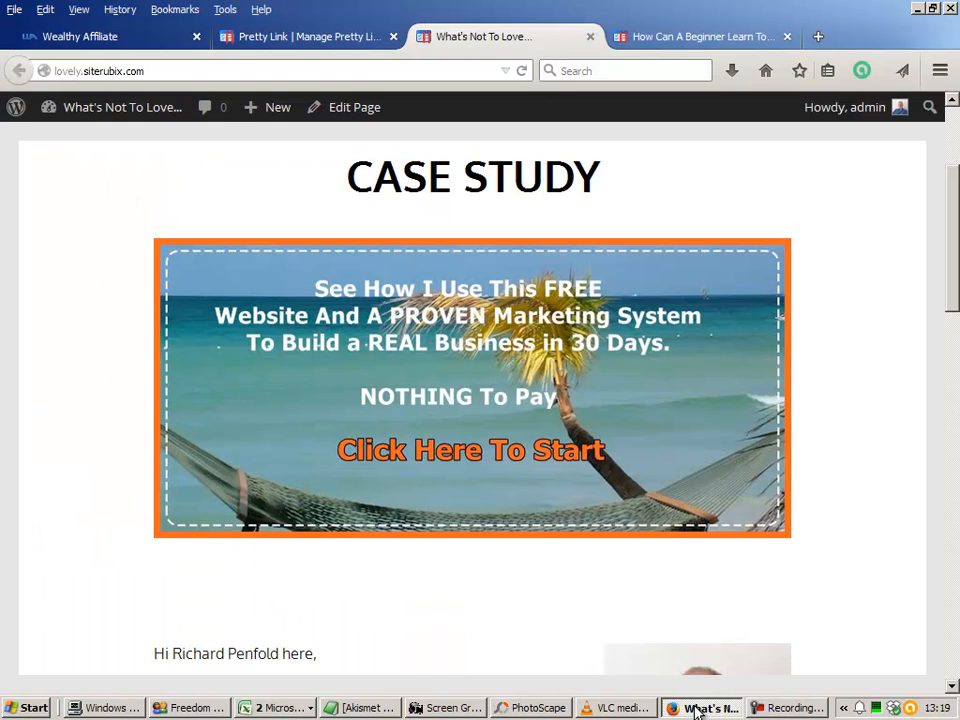
left_click(658, 42)
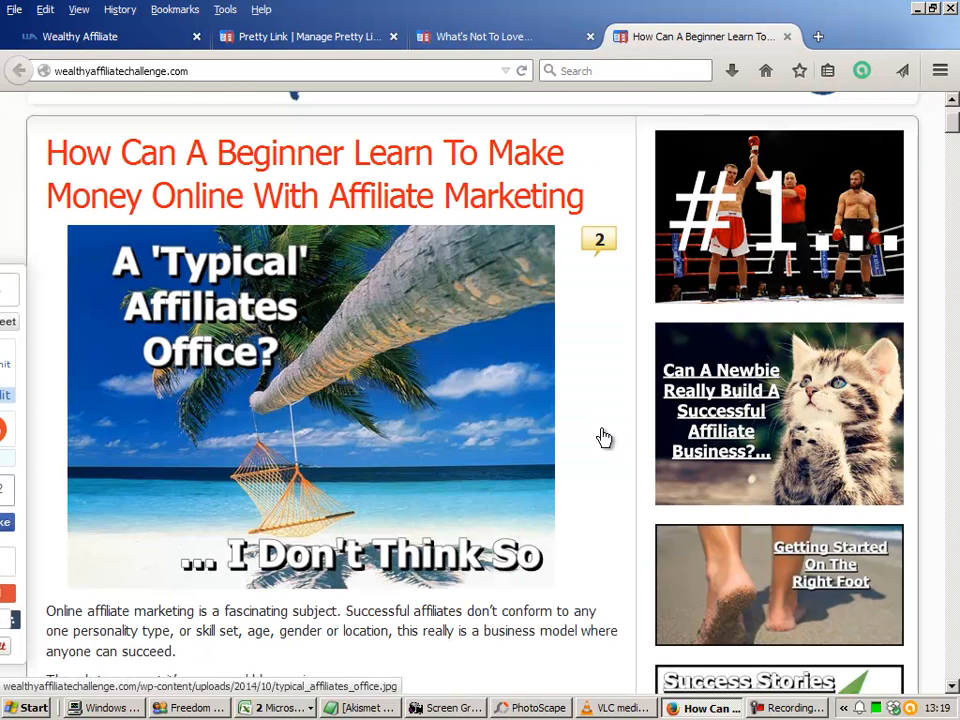
scroll(602, 437, "down", 4)
scroll(602, 437, "down", 2)
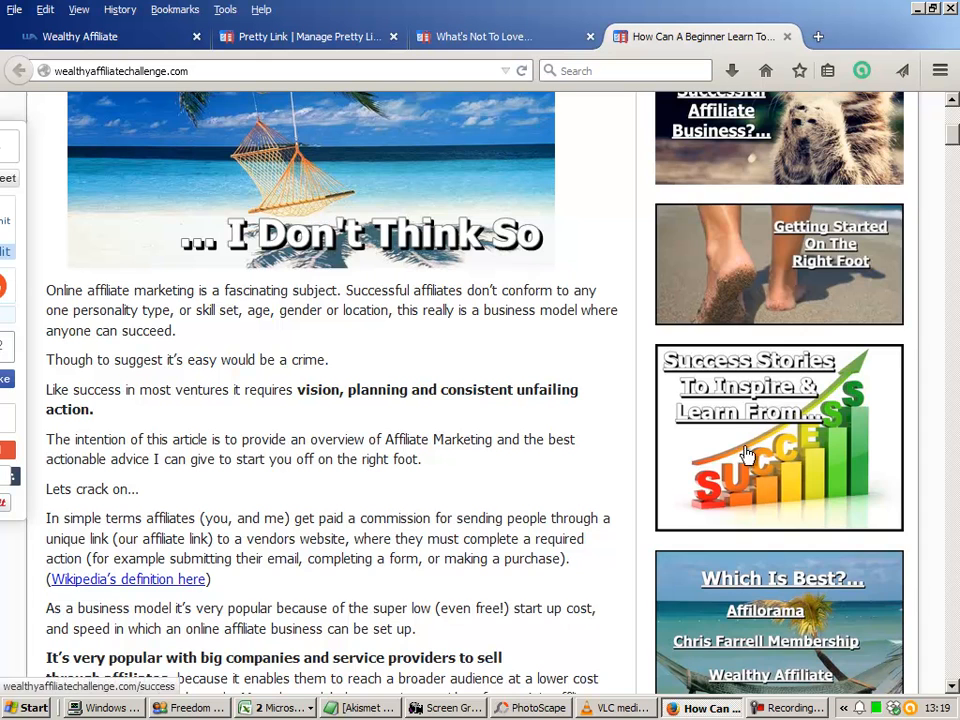
scroll(514, 483, "down", 4)
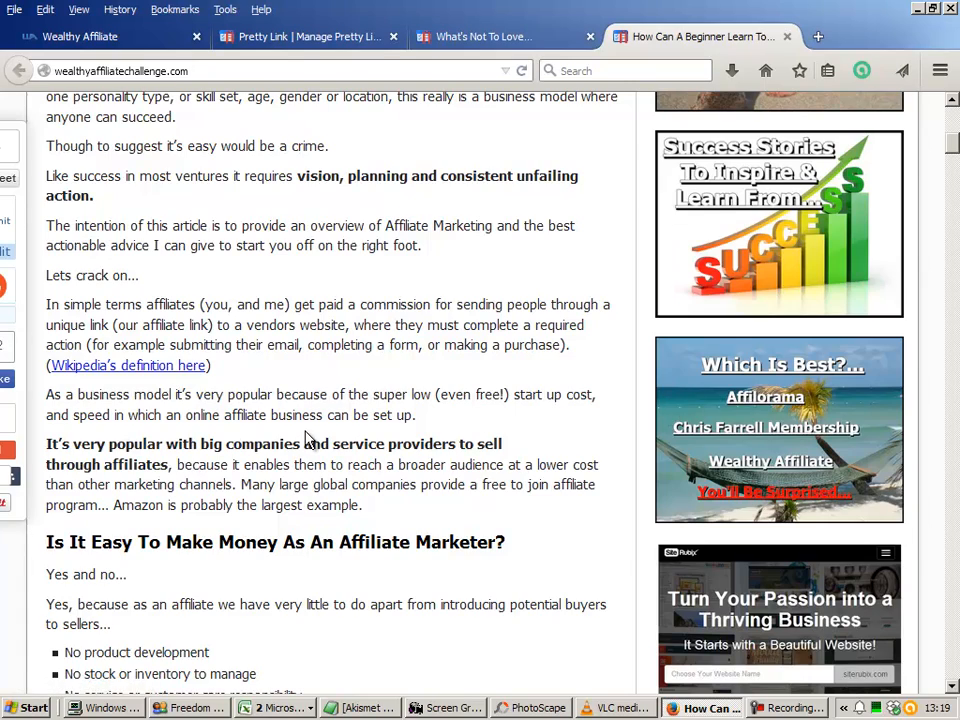
scroll(310, 440, "up", 5)
scroll(308, 440, "up", 3)
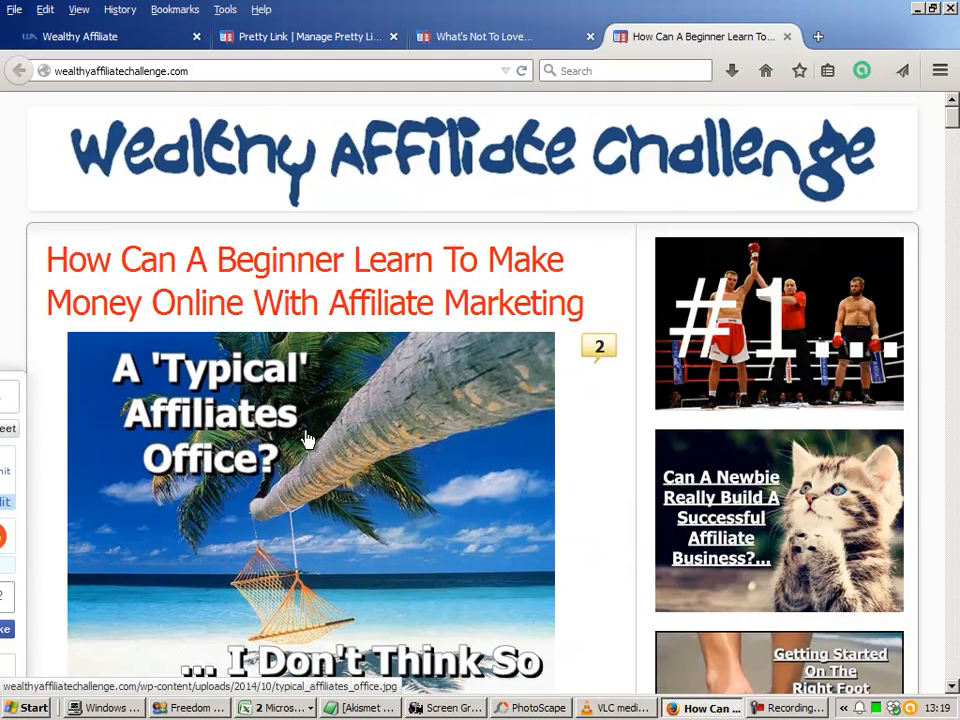